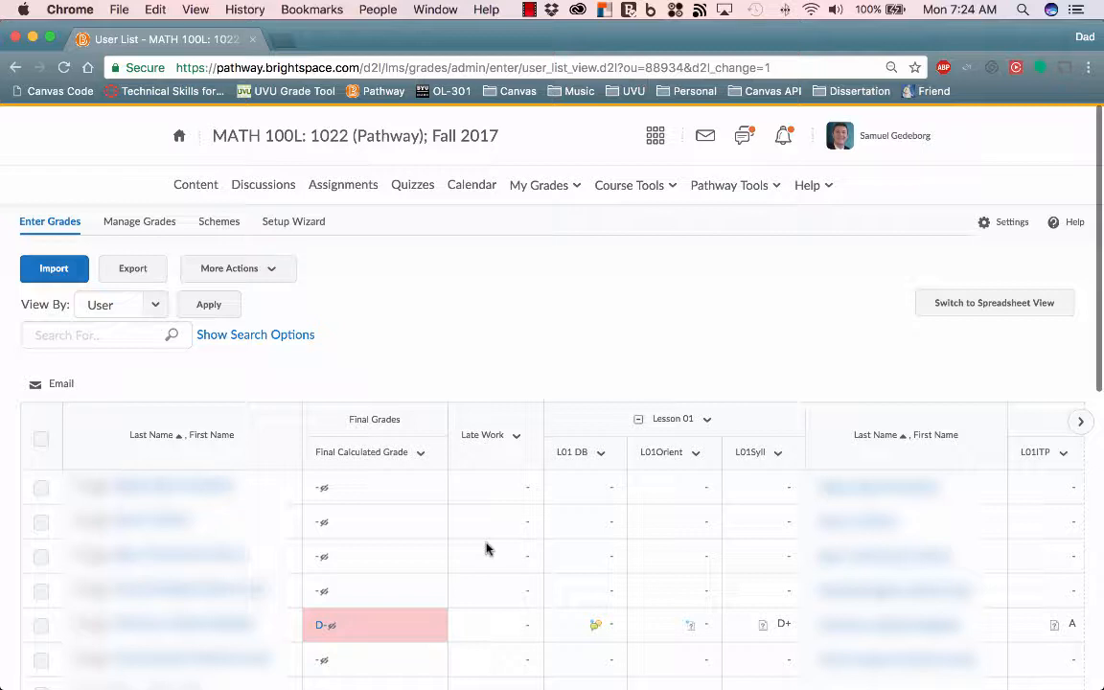
- Examine the class grade list, including its users-per-page choices and the controls for changing the view
{"action": "scroll", "coordinate": [205, 431], "scroll_direction": "down", "scroll_amount": 3}
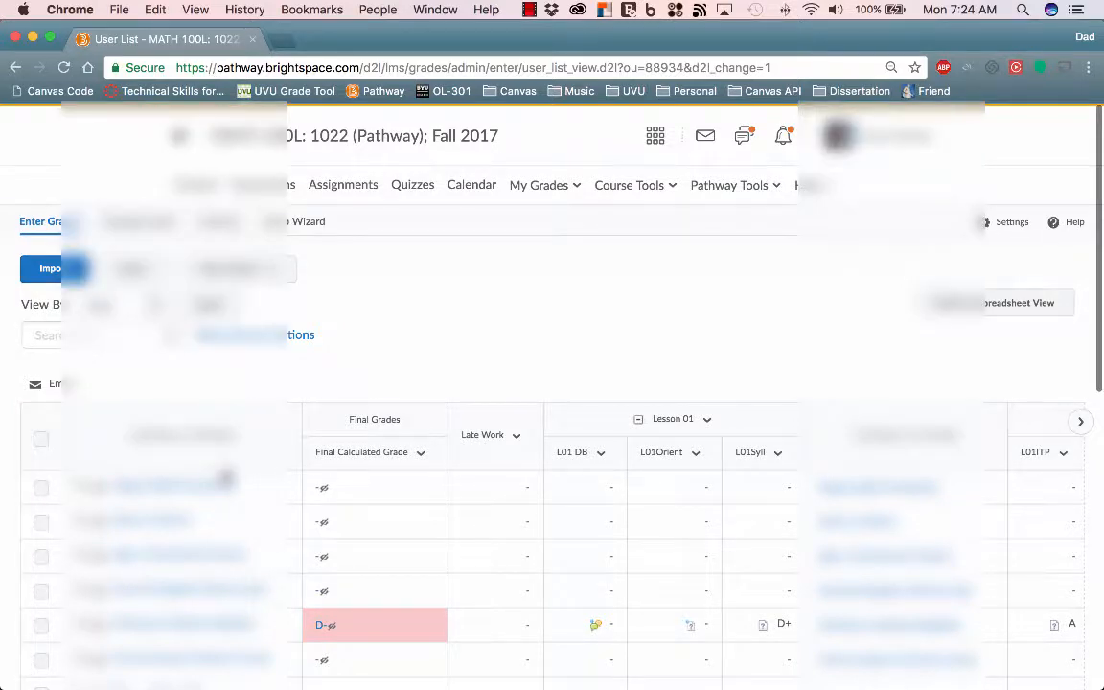
{"action": "scroll", "coordinate": [226, 474], "scroll_direction": "down", "scroll_amount": 9}
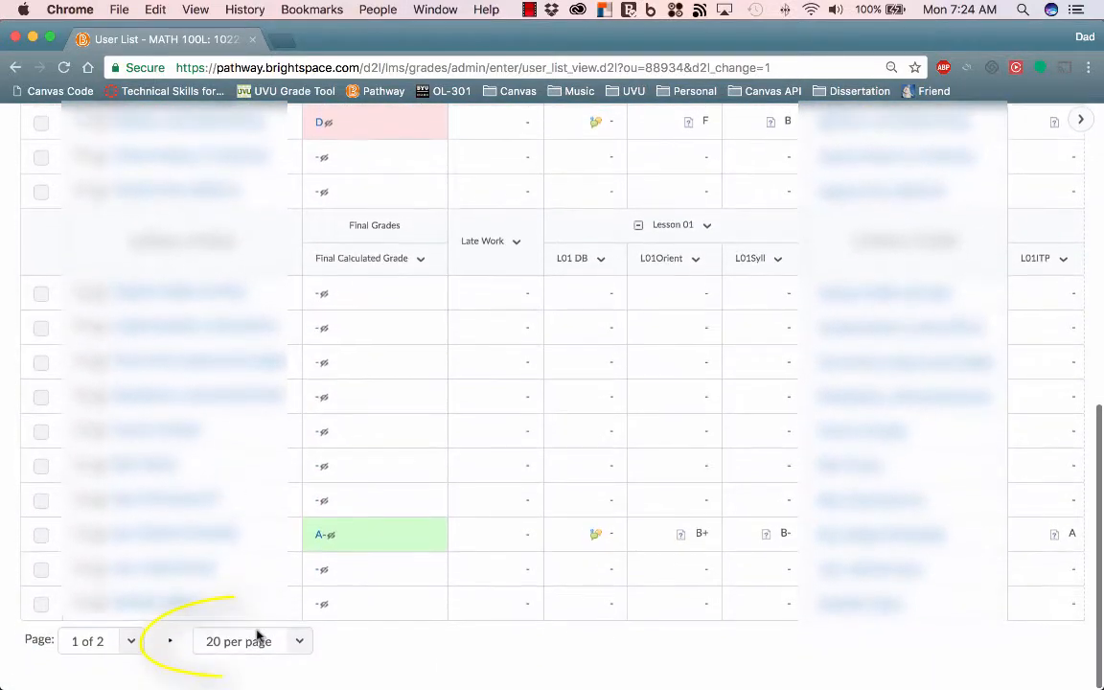
{"action": "left_click", "coordinate": [261, 648]}
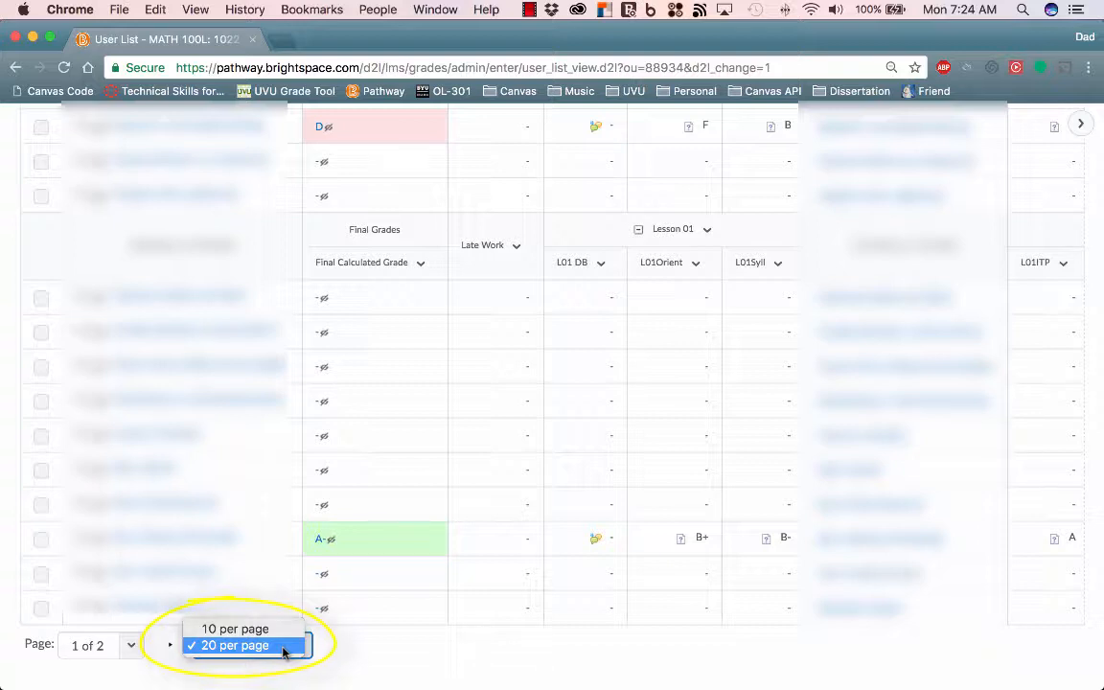
{"action": "left_click", "coordinate": [467, 665]}
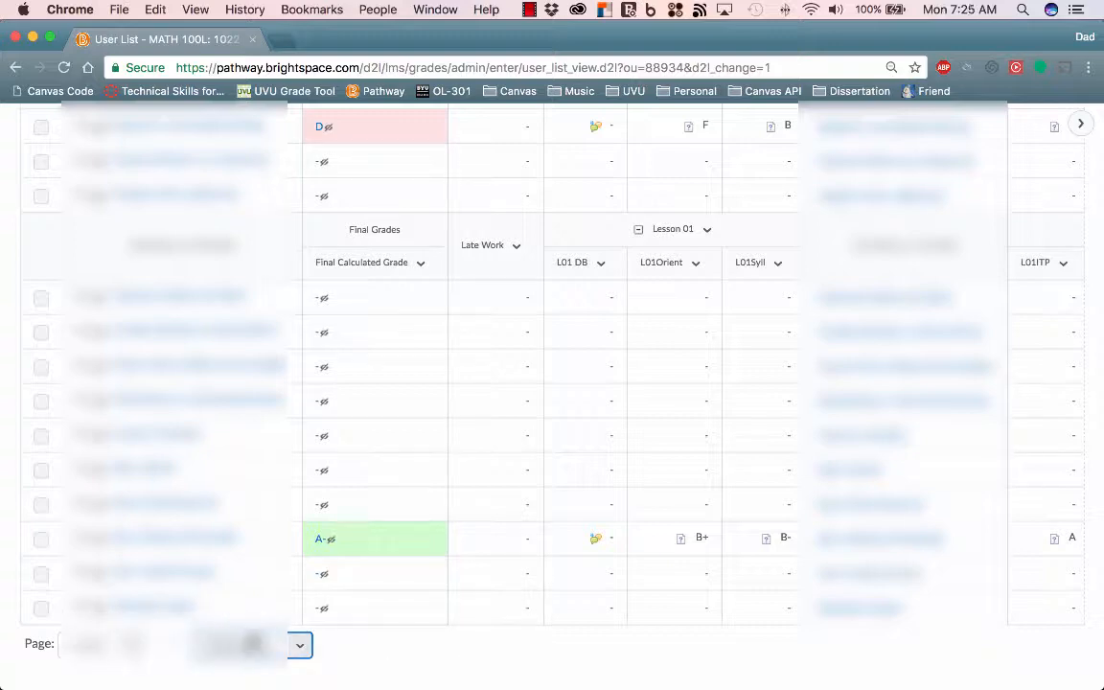
{"action": "scroll", "coordinate": [320, 578], "scroll_direction": "up", "scroll_amount": 3}
{"action": "scroll", "coordinate": [319, 578], "scroll_direction": "up", "scroll_amount": 4}
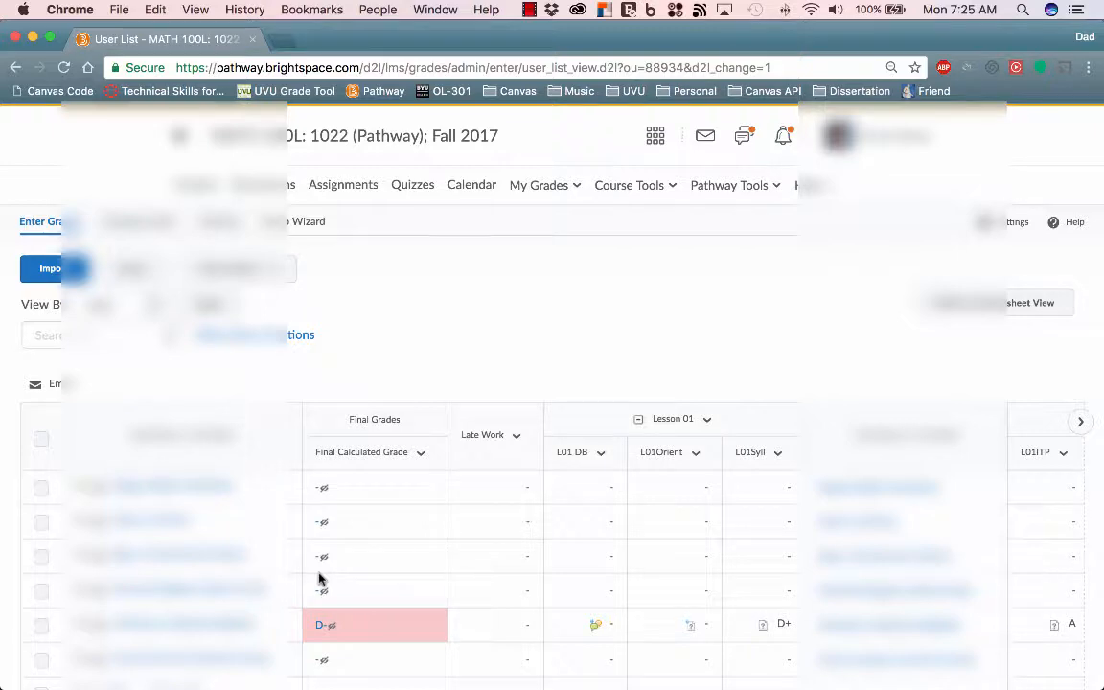
{"action": "scroll", "coordinate": [319, 578], "scroll_direction": "down", "scroll_amount": 5}
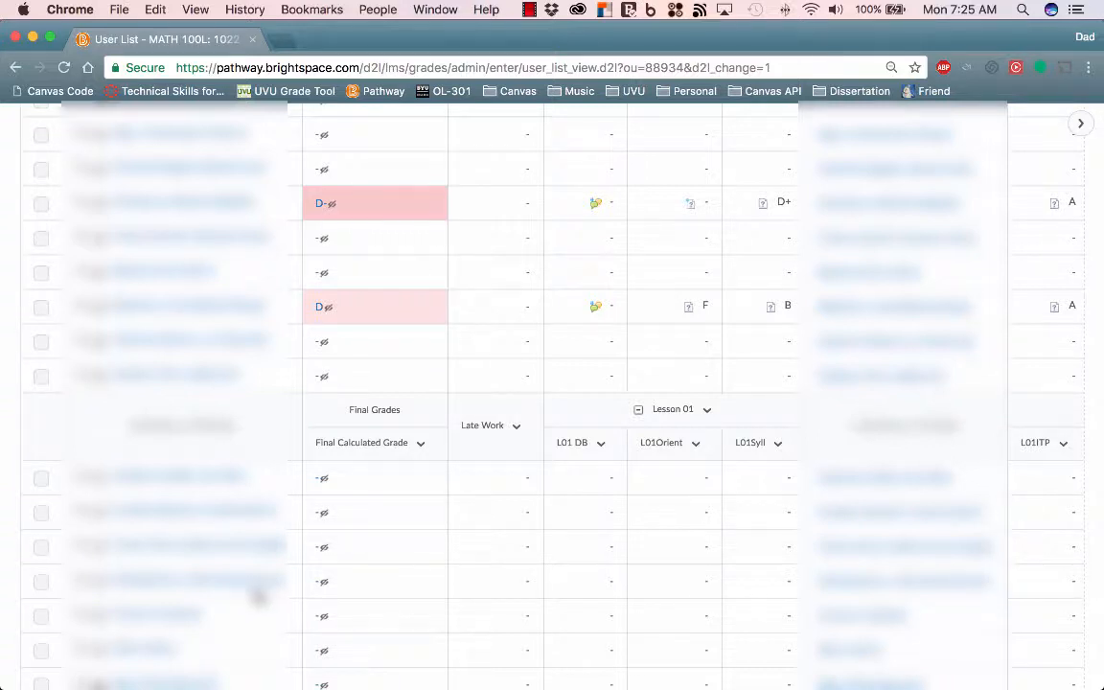
{"action": "scroll", "coordinate": [258, 596], "scroll_direction": "down", "scroll_amount": 3}
{"action": "scroll", "coordinate": [258, 596], "scroll_direction": "down", "scroll_amount": 1}
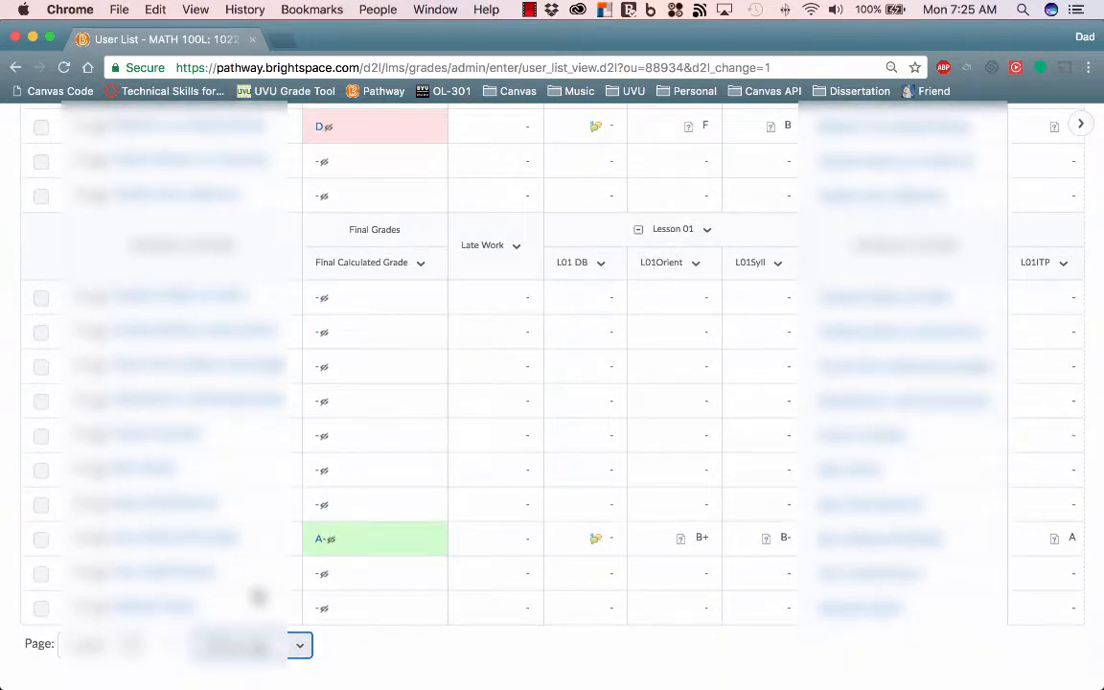
{"action": "scroll", "coordinate": [257, 596], "scroll_direction": "up", "scroll_amount": 12}
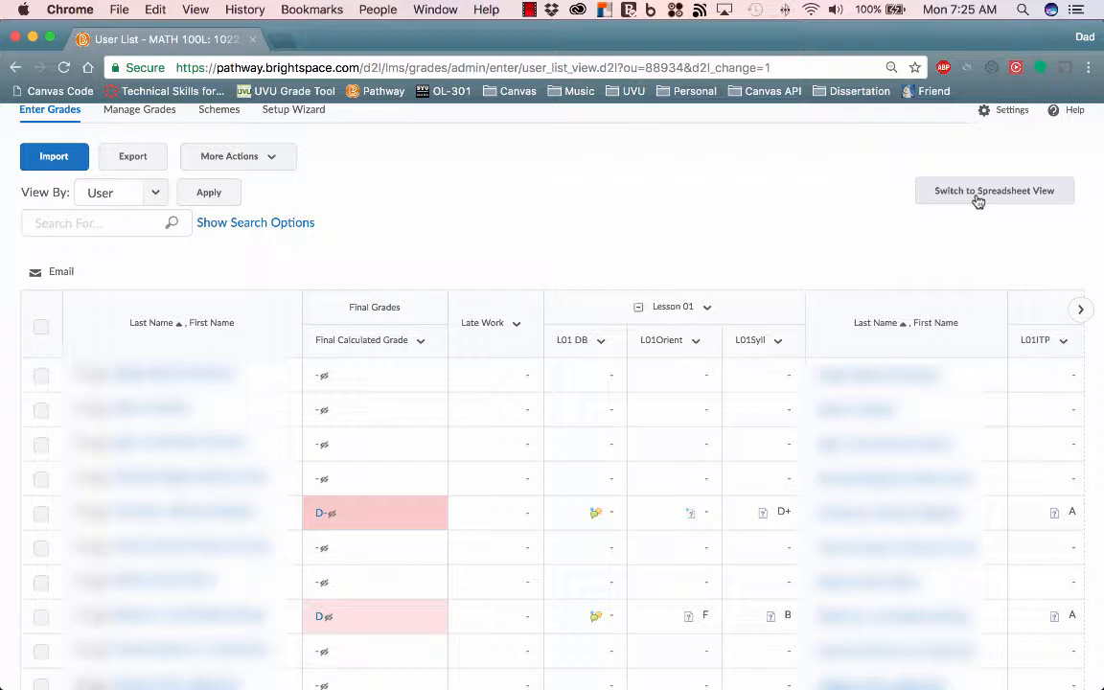
{"action": "left_click", "coordinate": [155, 196]}
{"action": "scroll", "coordinate": [338, 305], "scroll_direction": "up", "scroll_amount": 3}
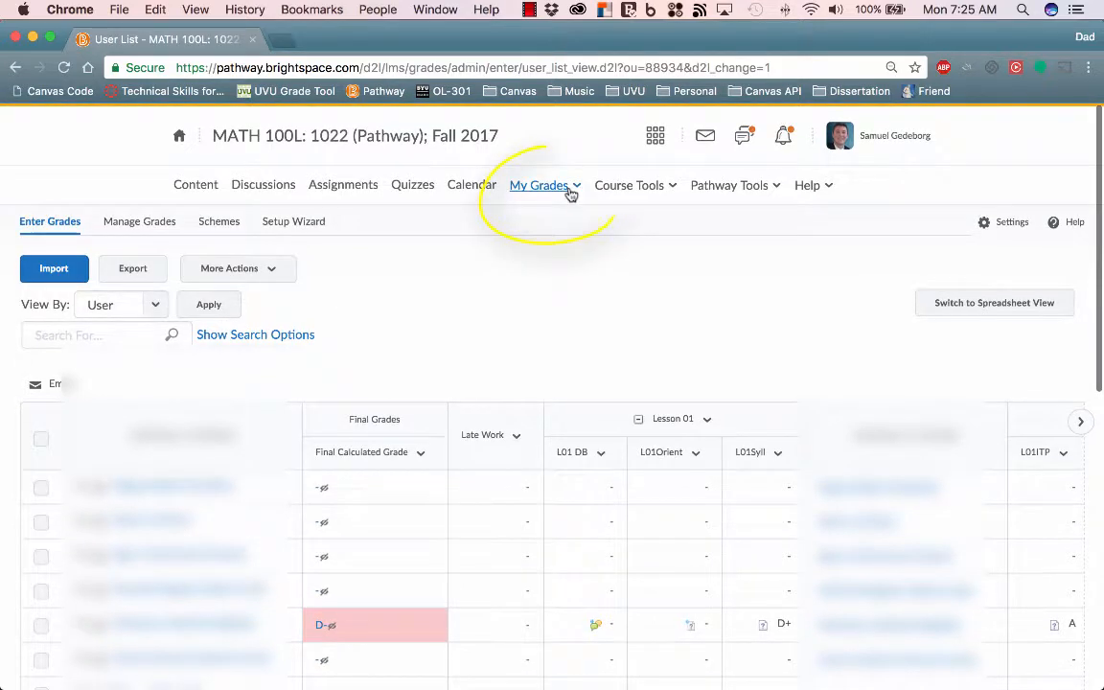
{"action": "left_click", "coordinate": [578, 187]}
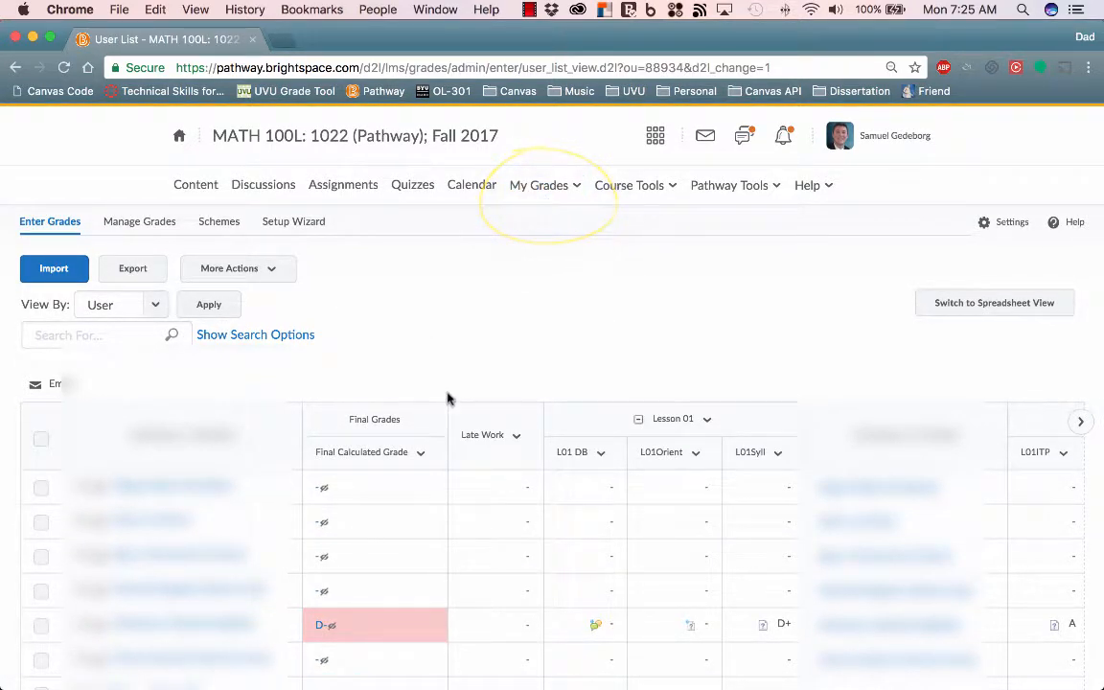
- Open the grades settings and save the personal display options with Enter Grades as the Default Grades Area
{"action": "left_click", "coordinate": [1001, 228]}
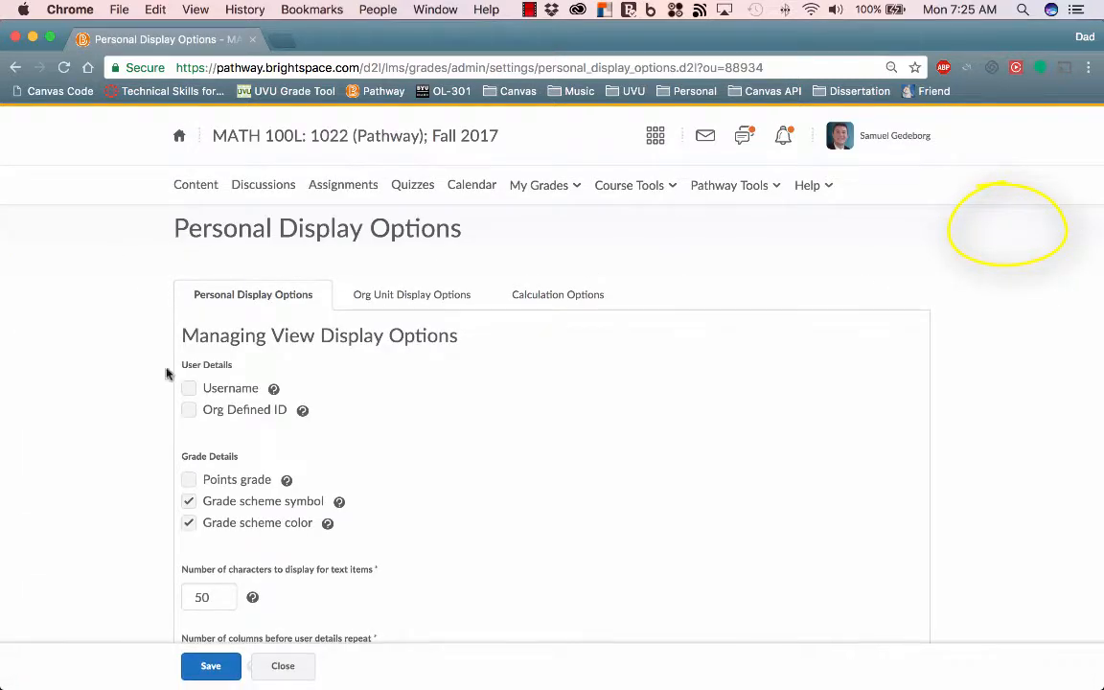
{"action": "scroll", "coordinate": [230, 479], "scroll_direction": "down", "scroll_amount": 4}
{"action": "scroll", "coordinate": [246, 505], "scroll_direction": "down", "scroll_amount": 3}
{"action": "left_click", "coordinate": [243, 590]}
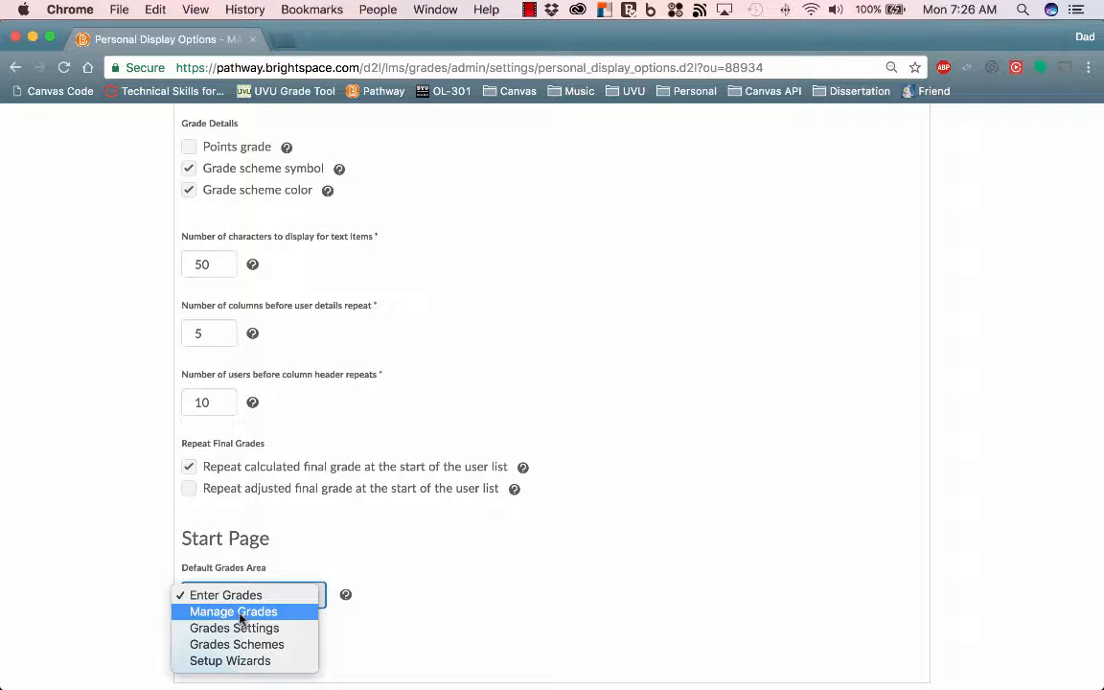
{"action": "left_click", "coordinate": [377, 533]}
{"action": "left_click", "coordinate": [206, 660]}
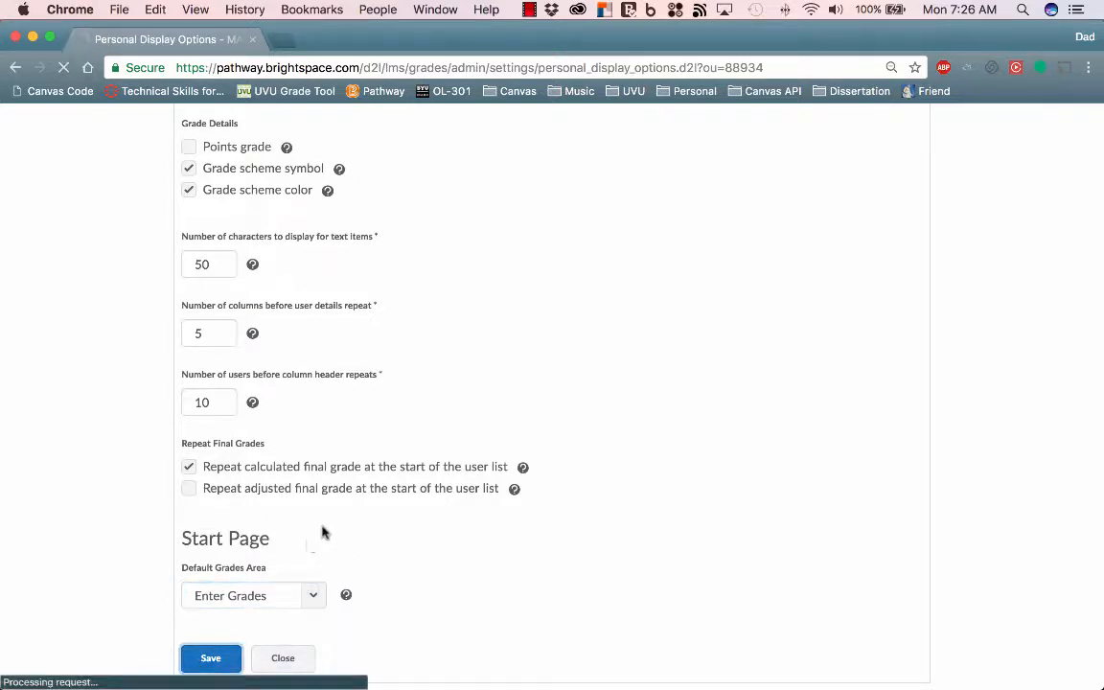
- Look over the personal display options once more and close the grades settings
{"action": "scroll", "coordinate": [381, 324], "scroll_direction": "down", "scroll_amount": 5}
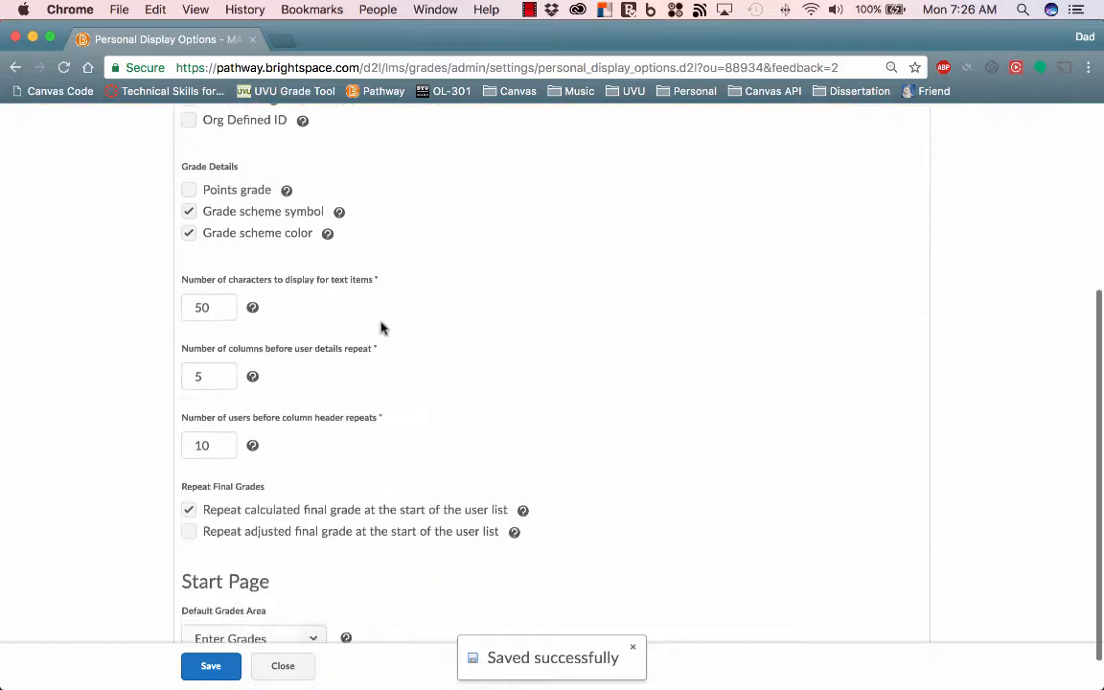
{"action": "scroll", "coordinate": [382, 460], "scroll_direction": "up", "scroll_amount": 5}
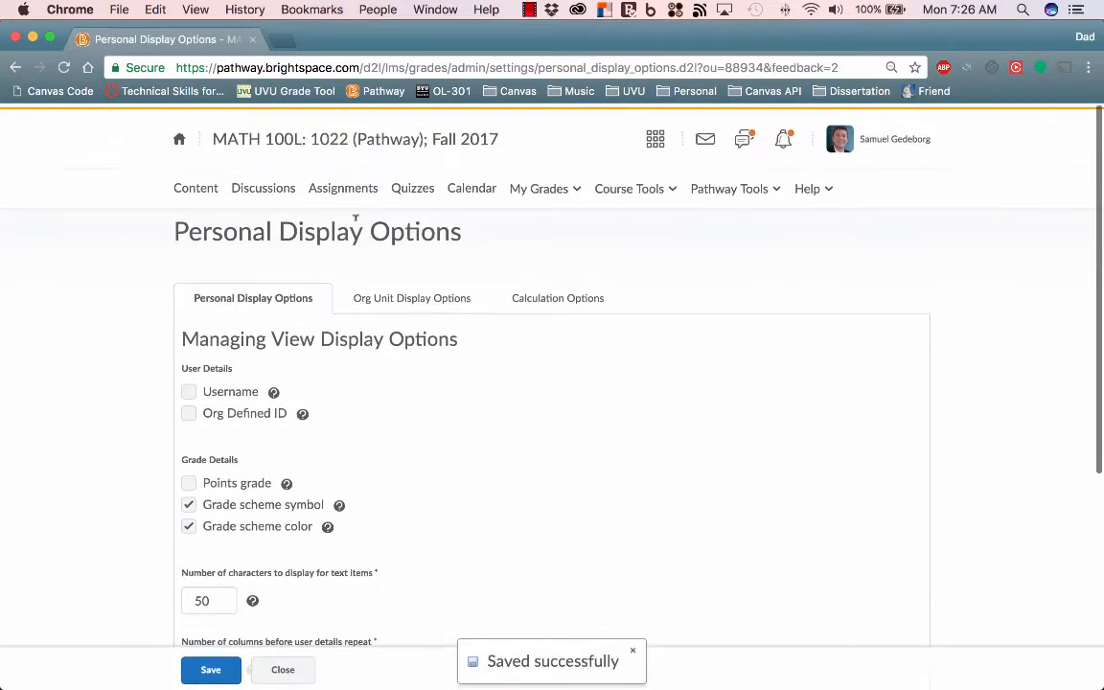
{"action": "scroll", "coordinate": [364, 431], "scroll_direction": "down", "scroll_amount": 6}
{"action": "scroll", "coordinate": [316, 633], "scroll_direction": "up", "scroll_amount": 1}
{"action": "left_click", "coordinate": [283, 660]}
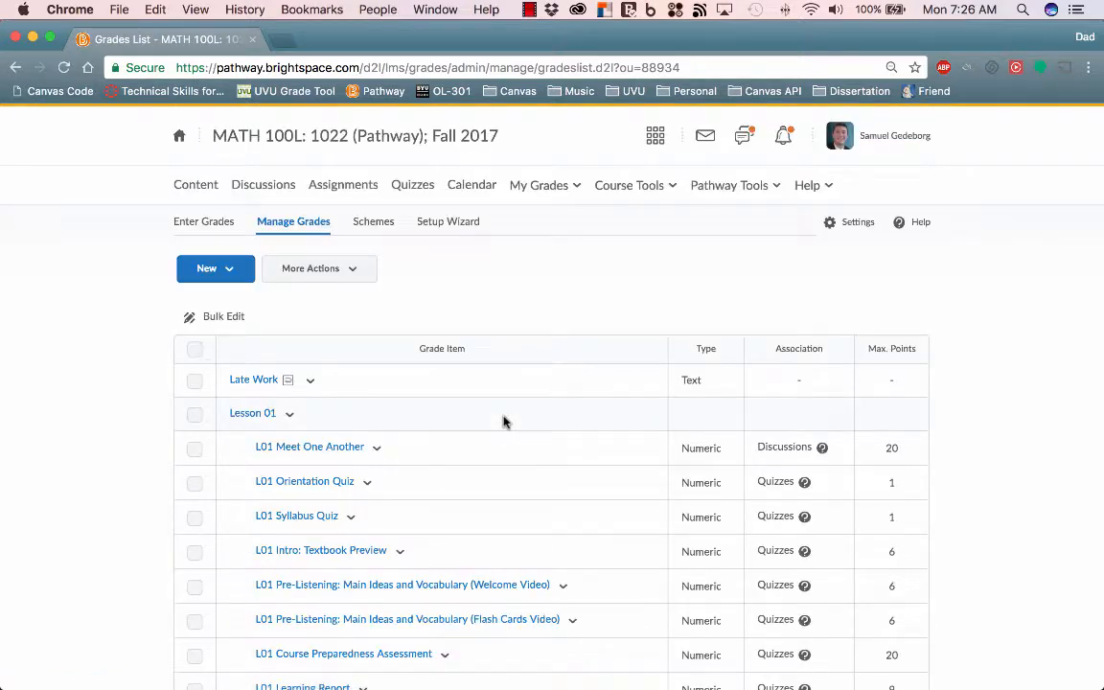
- Reopen the grades settings and examine the options for text item characters, user detail repeats and column header repeats
{"action": "left_click", "coordinate": [857, 223]}
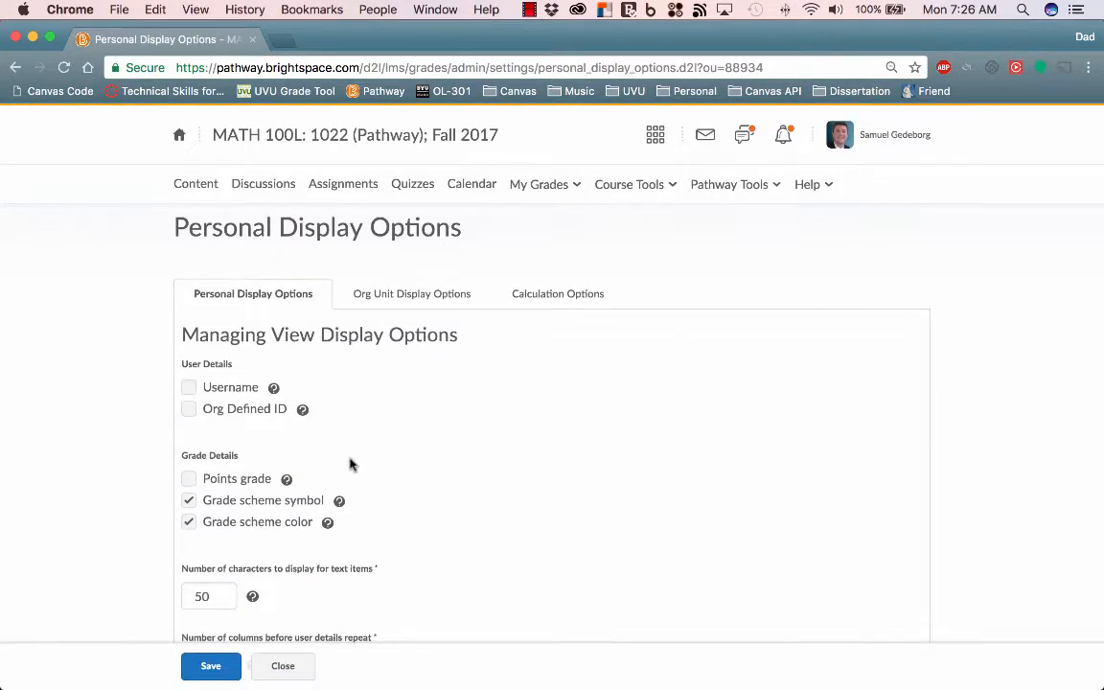
{"action": "scroll", "coordinate": [351, 464], "scroll_direction": "down", "scroll_amount": 5}
{"action": "left_click", "coordinate": [195, 299]}
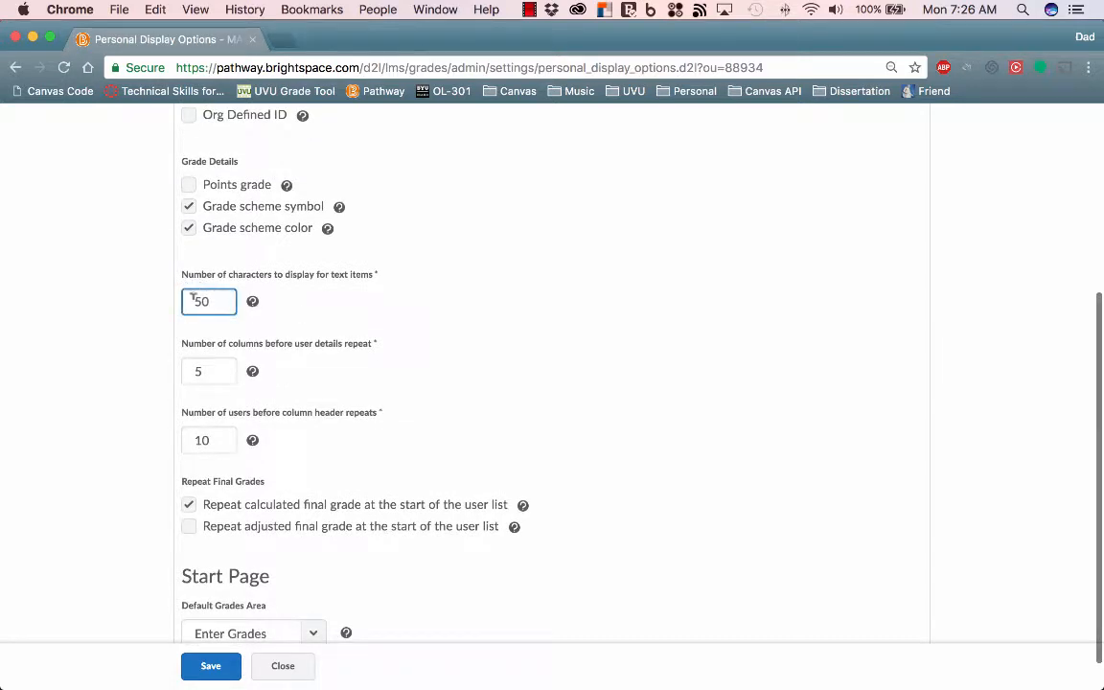
{"action": "left_click", "coordinate": [227, 439]}
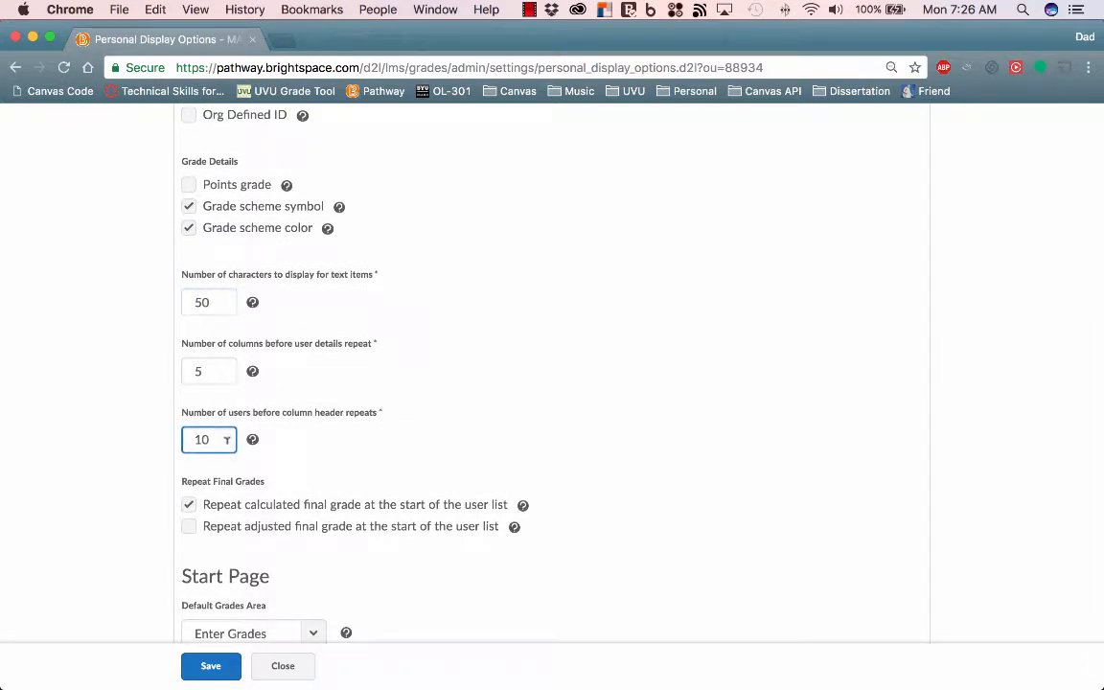
{"action": "left_click", "coordinate": [225, 367]}
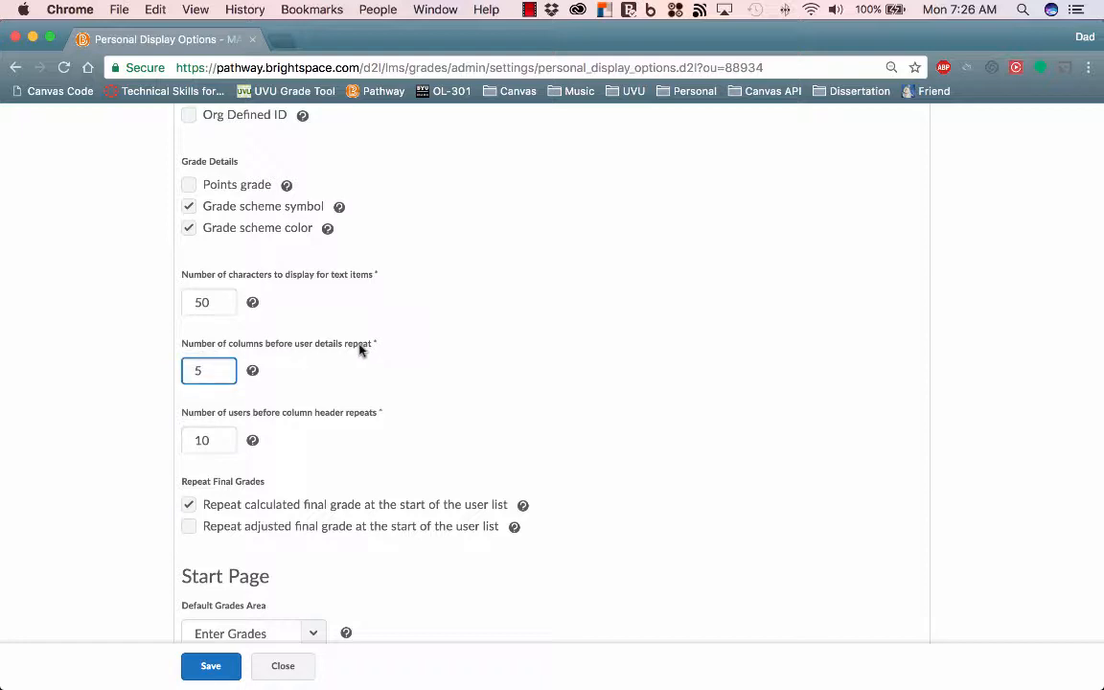
{"action": "left_click", "coordinate": [207, 337]}
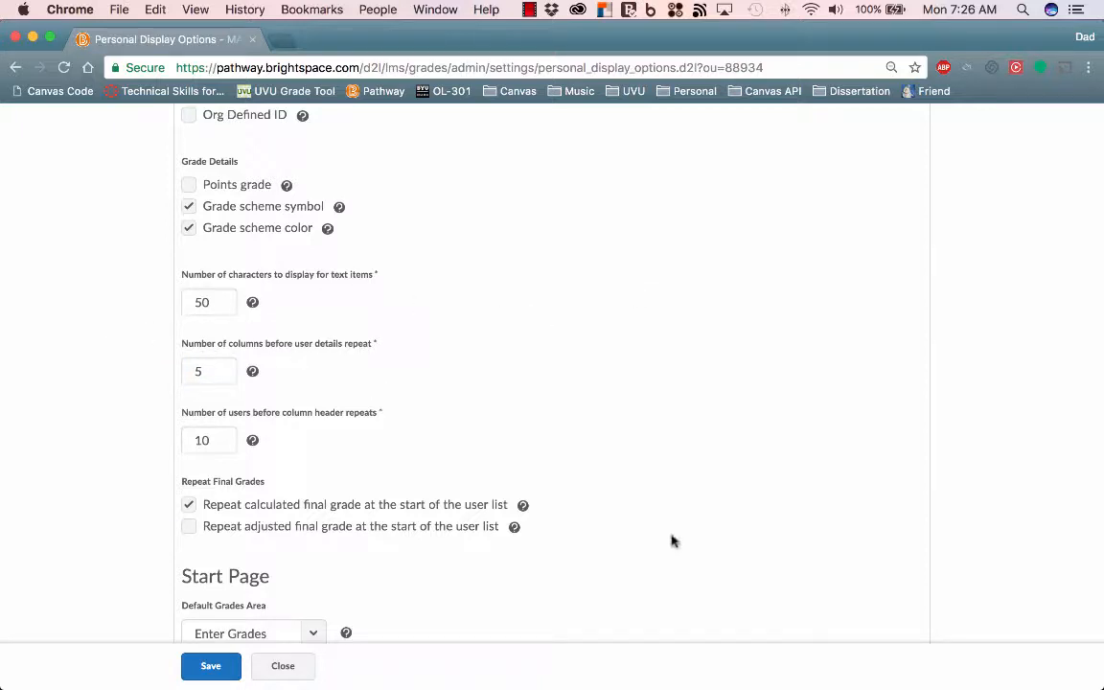
{"action": "left_click", "coordinate": [225, 367]}
{"action": "left_click", "coordinate": [224, 433]}
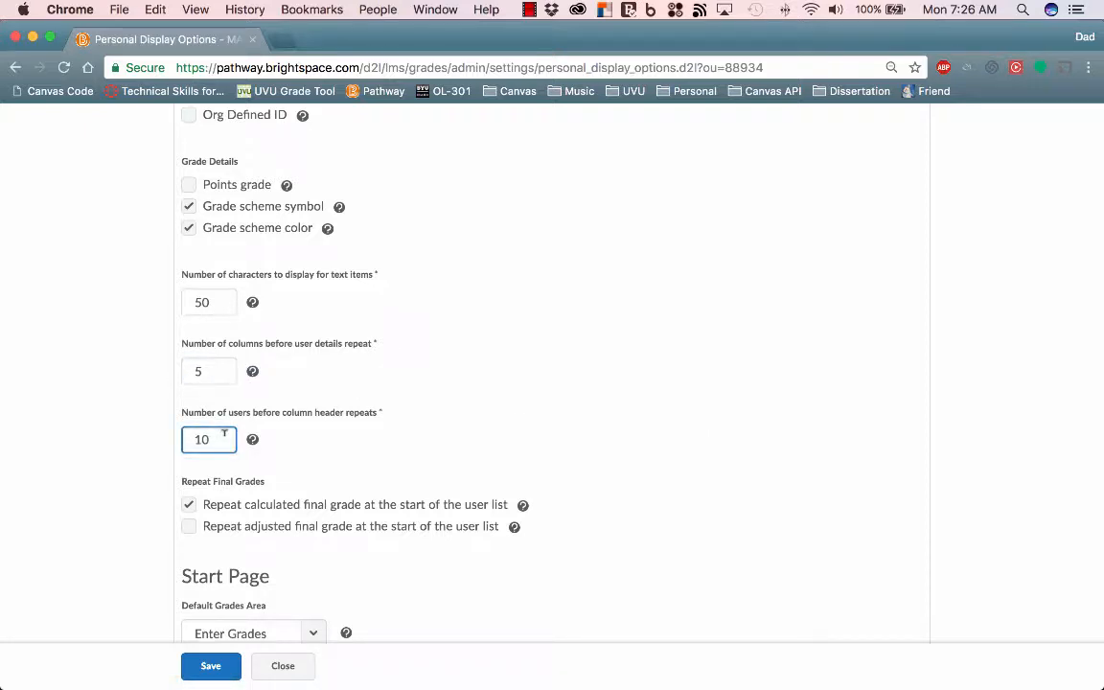
{"action": "left_click", "coordinate": [220, 300]}
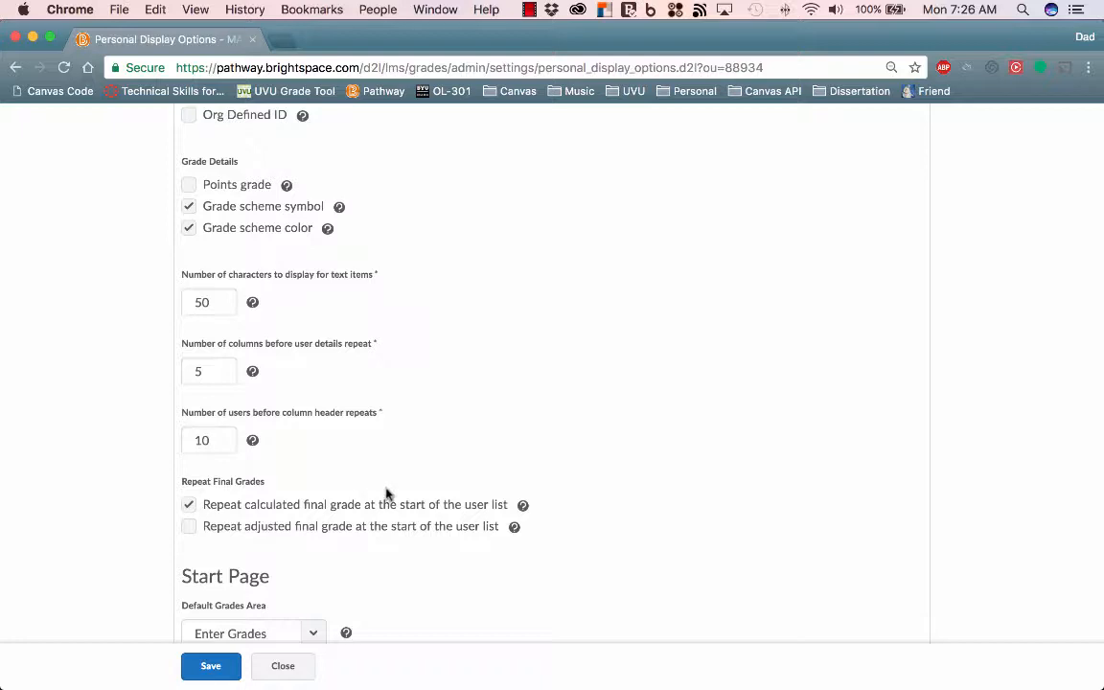
{"action": "scroll", "coordinate": [374, 512], "scroll_direction": "up", "scroll_amount": 5}
{"action": "scroll", "coordinate": [384, 489], "scroll_direction": "up", "scroll_amount": 2}
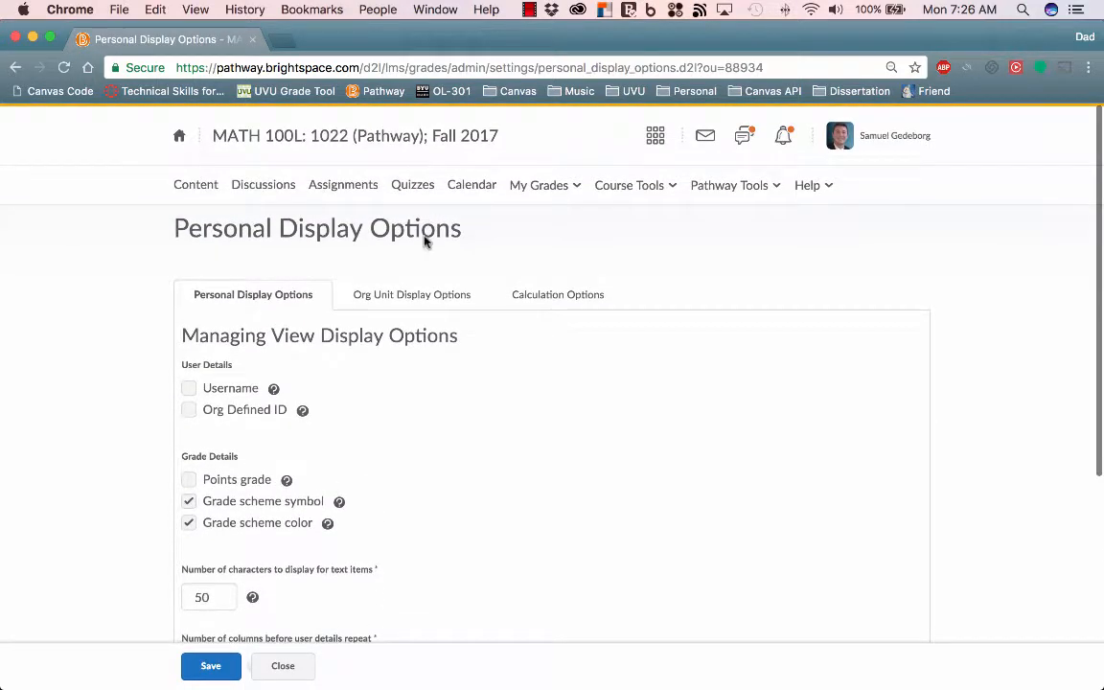
- Review the Org Unit Display Options for the managing and student views, and close the settings
{"action": "left_click", "coordinate": [565, 298]}
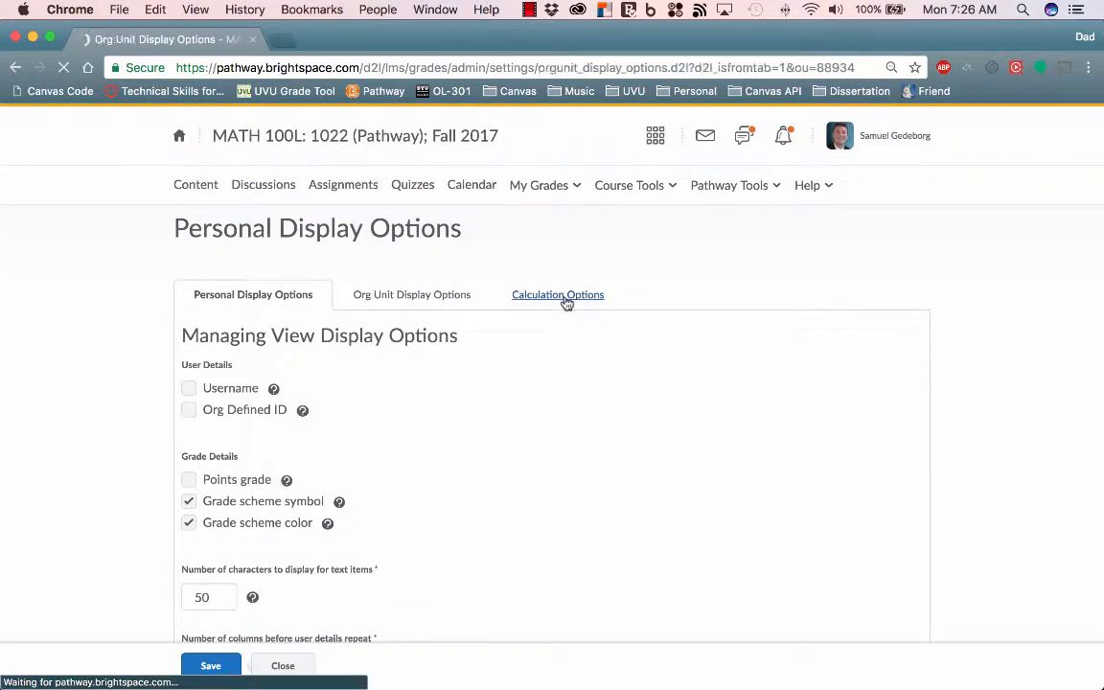
{"action": "scroll", "coordinate": [356, 422], "scroll_direction": "down", "scroll_amount": 3}
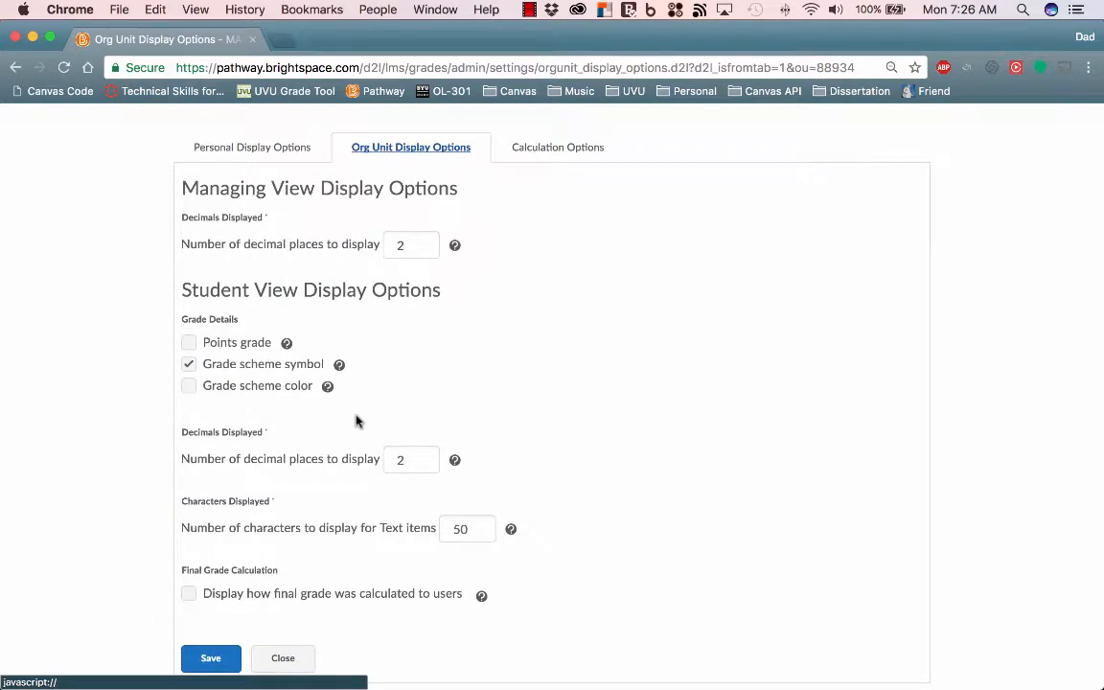
{"action": "left_click", "coordinate": [284, 657]}
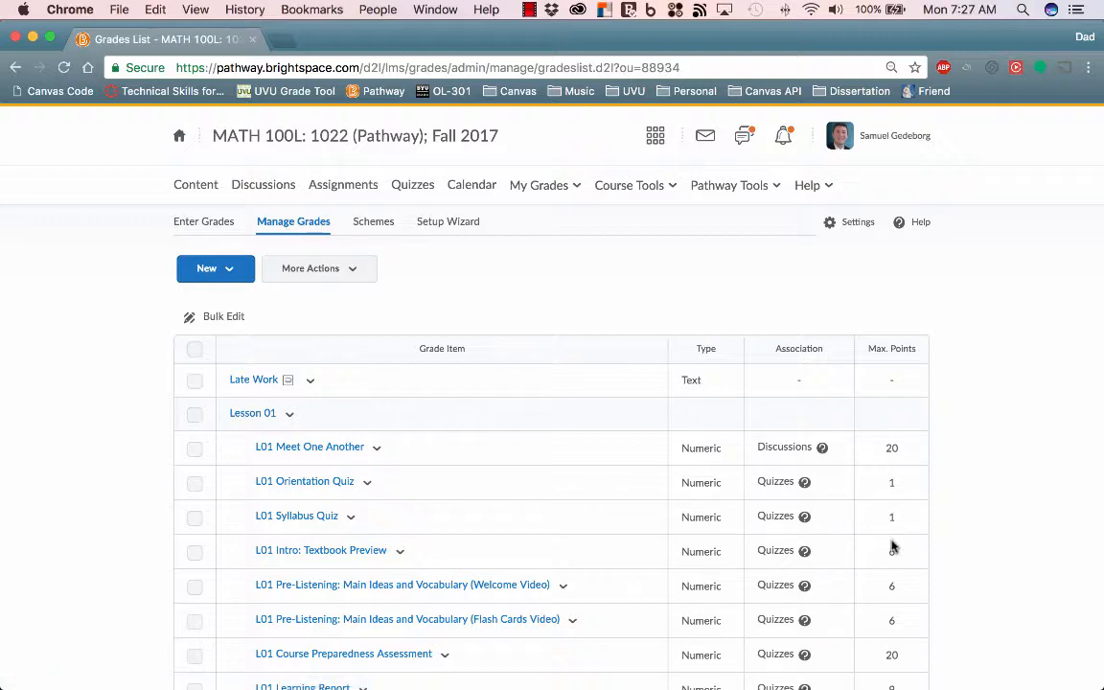
- Look over the Lesson 01 grade items and their maximum points, and return to the Enter Grades list
{"action": "scroll", "coordinate": [889, 611], "scroll_direction": "down", "scroll_amount": 3}
{"action": "scroll", "coordinate": [832, 540], "scroll_direction": "down", "scroll_amount": 9}
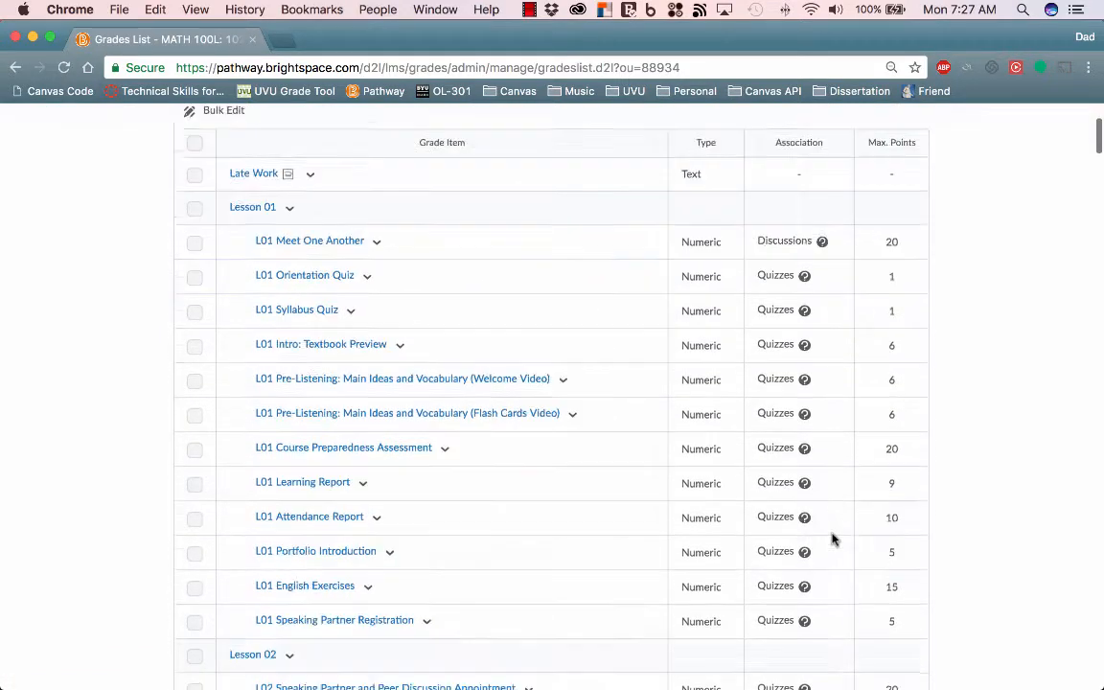
{"action": "scroll", "coordinate": [831, 540], "scroll_direction": "up", "scroll_amount": 12}
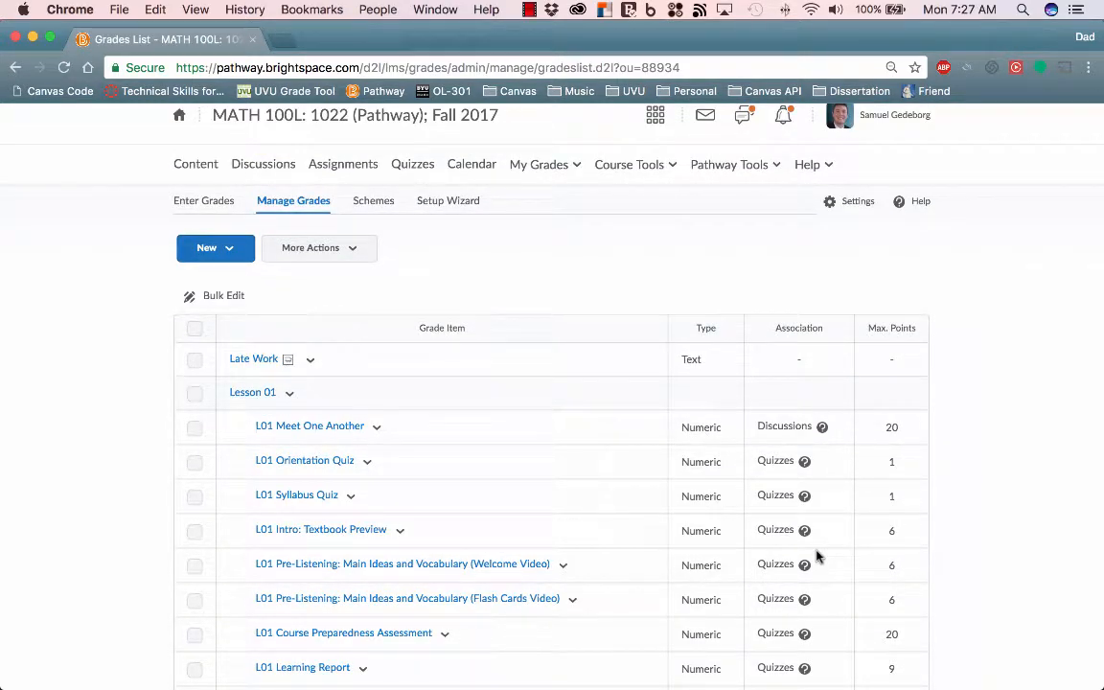
{"action": "left_click", "coordinate": [190, 200]}
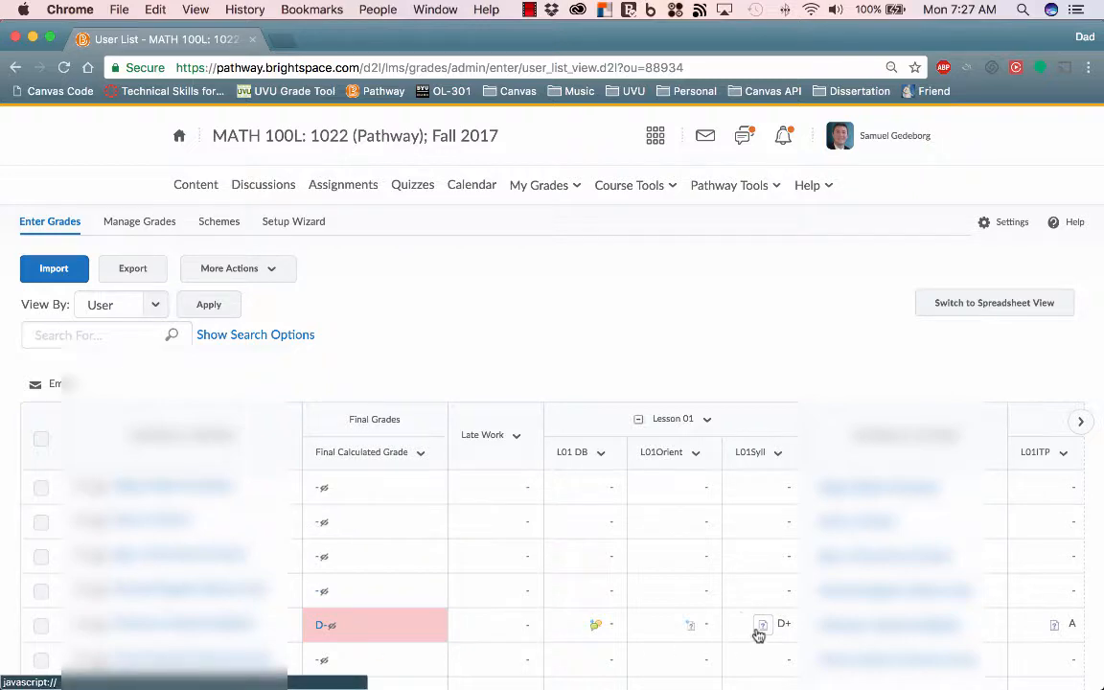
- Sort the class grade list by Final Calculated Grade and look through the sorted rows
{"action": "scroll", "coordinate": [699, 595], "scroll_direction": "down", "scroll_amount": 5}
{"action": "scroll", "coordinate": [698, 594], "scroll_direction": "down", "scroll_amount": 5}
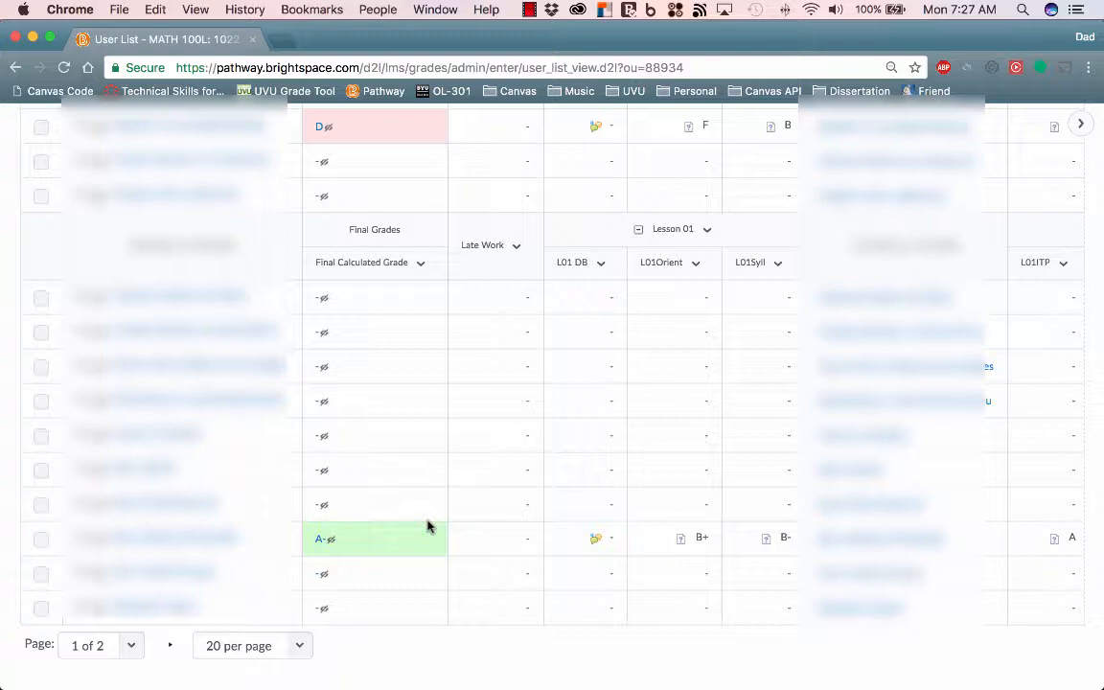
{"action": "scroll", "coordinate": [246, 583], "scroll_direction": "up", "scroll_amount": 10}
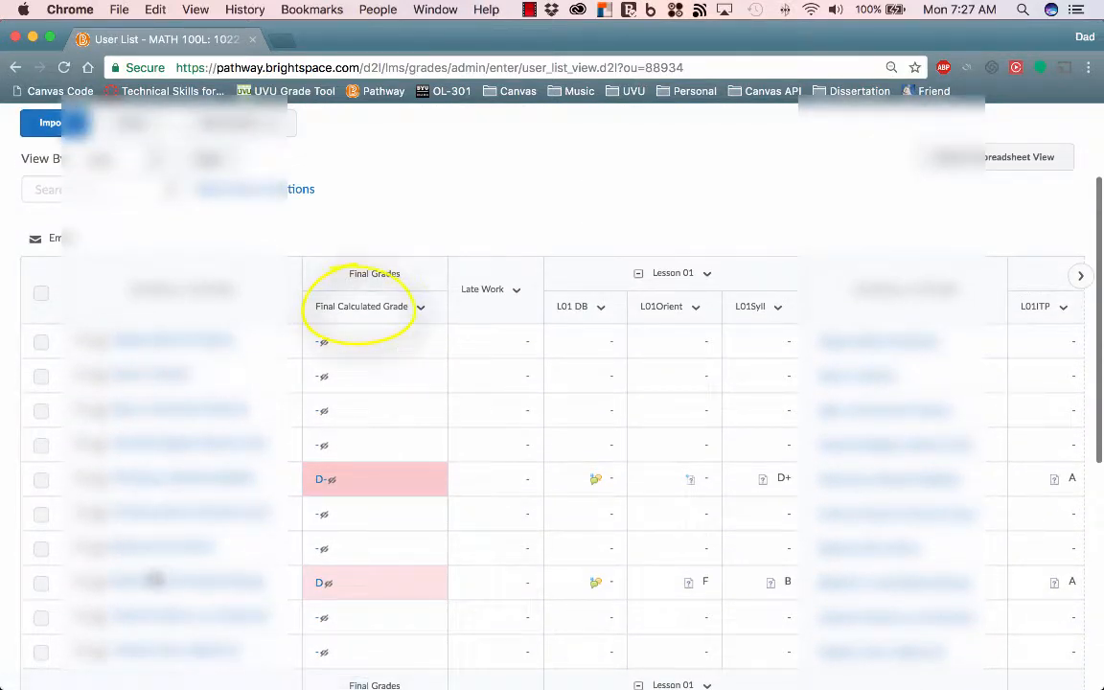
{"action": "left_click", "coordinate": [361, 313]}
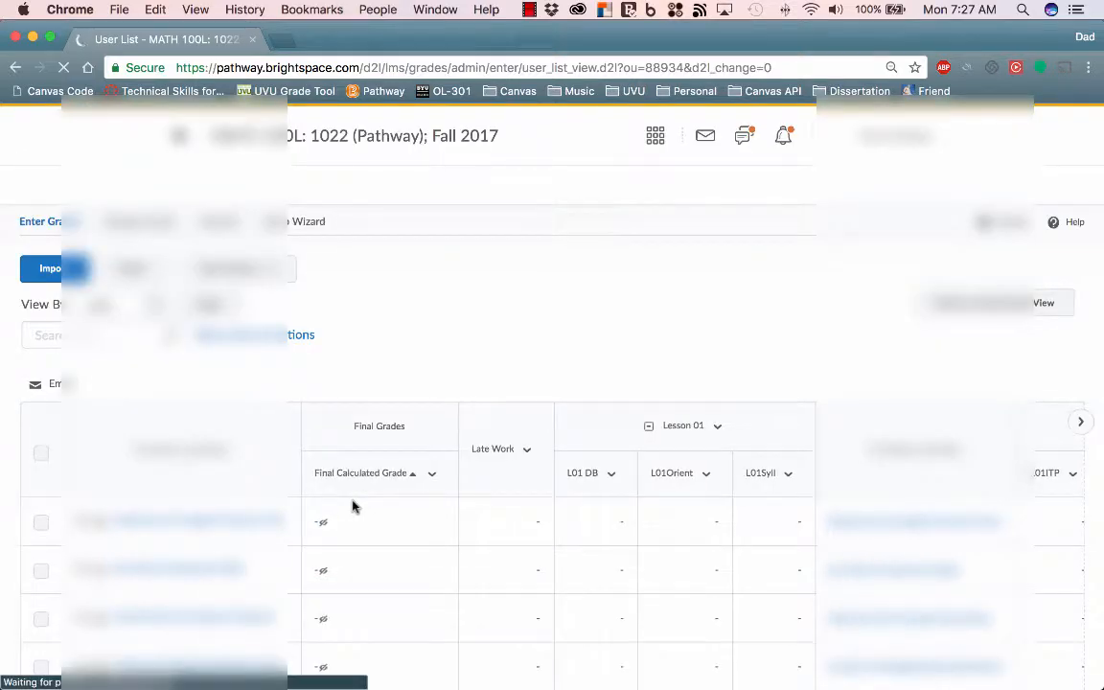
{"action": "scroll", "coordinate": [369, 451], "scroll_direction": "down", "scroll_amount": 4}
{"action": "scroll", "coordinate": [372, 497], "scroll_direction": "down", "scroll_amount": 10}
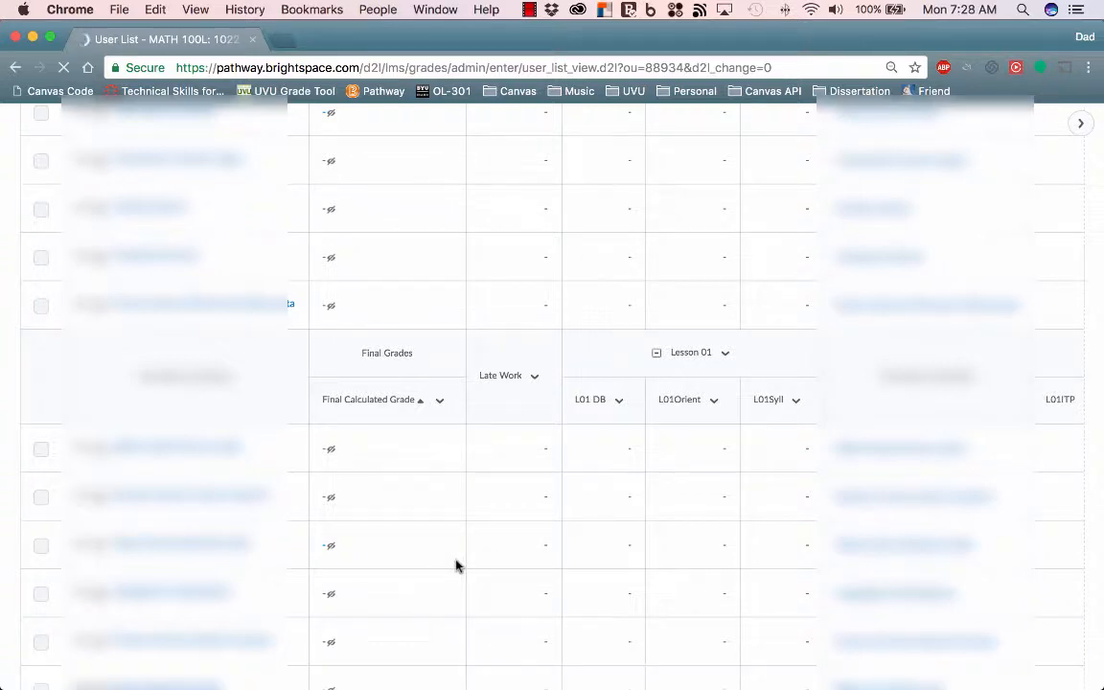
{"action": "scroll", "coordinate": [456, 565], "scroll_direction": "down", "scroll_amount": 3}
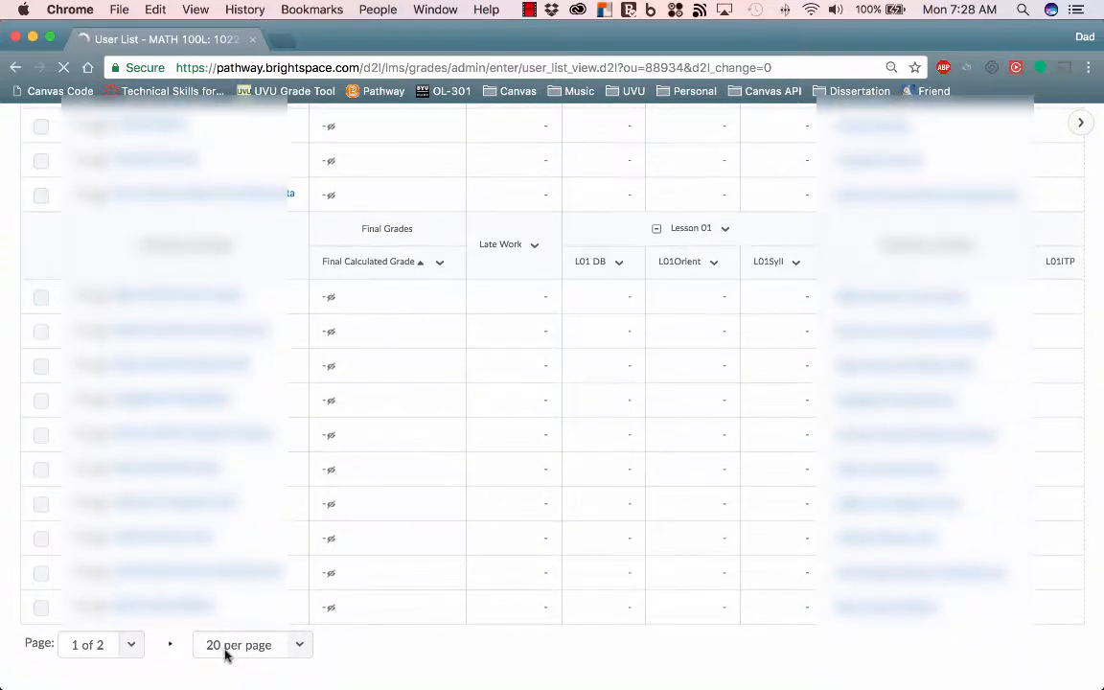
- Go to page 2 of the sorted class list, look through its grade rows, and return to page 1
{"action": "left_click", "coordinate": [130, 650]}
{"action": "left_click", "coordinate": [110, 660]}
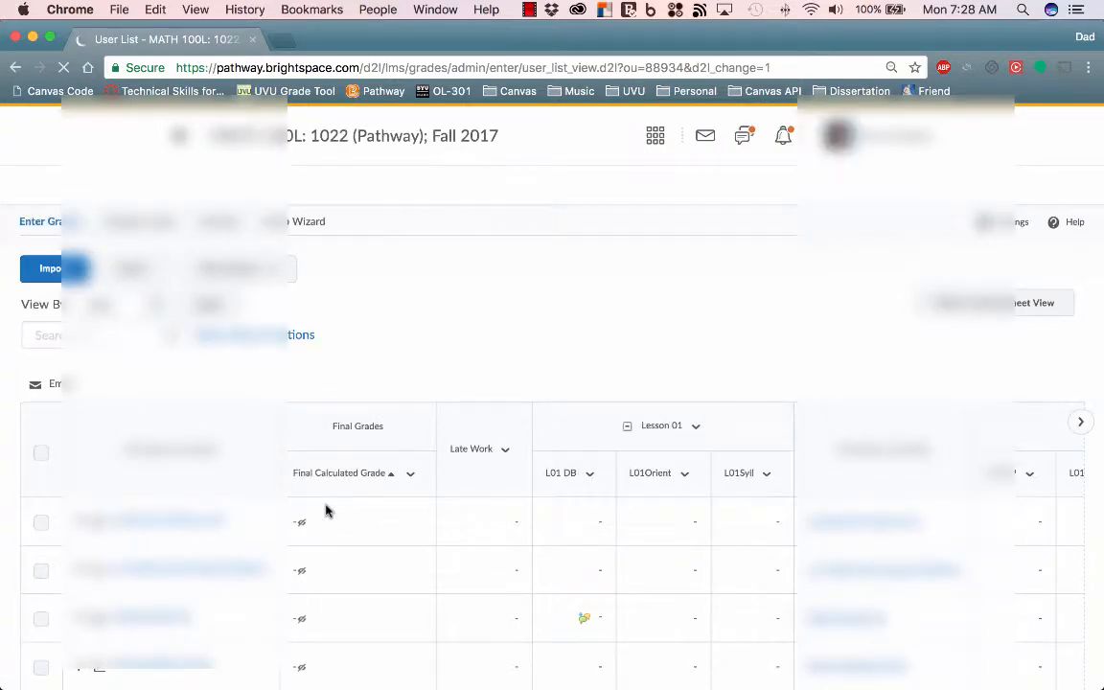
{"action": "scroll", "coordinate": [325, 508], "scroll_direction": "down", "scroll_amount": 10}
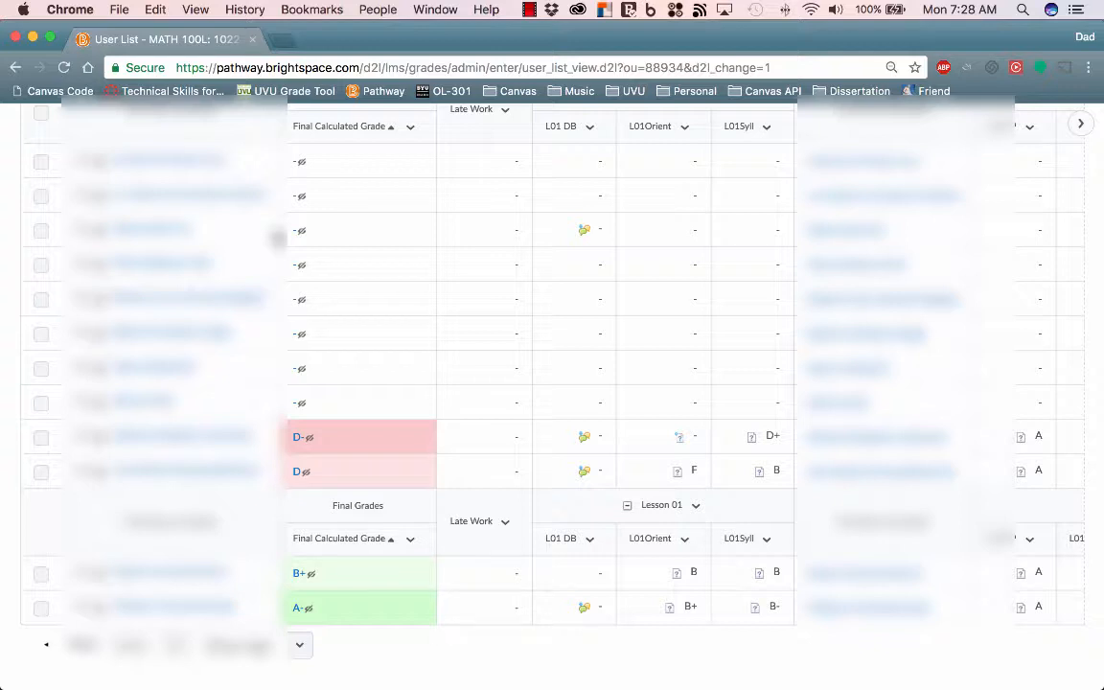
{"action": "left_click", "coordinate": [165, 648]}
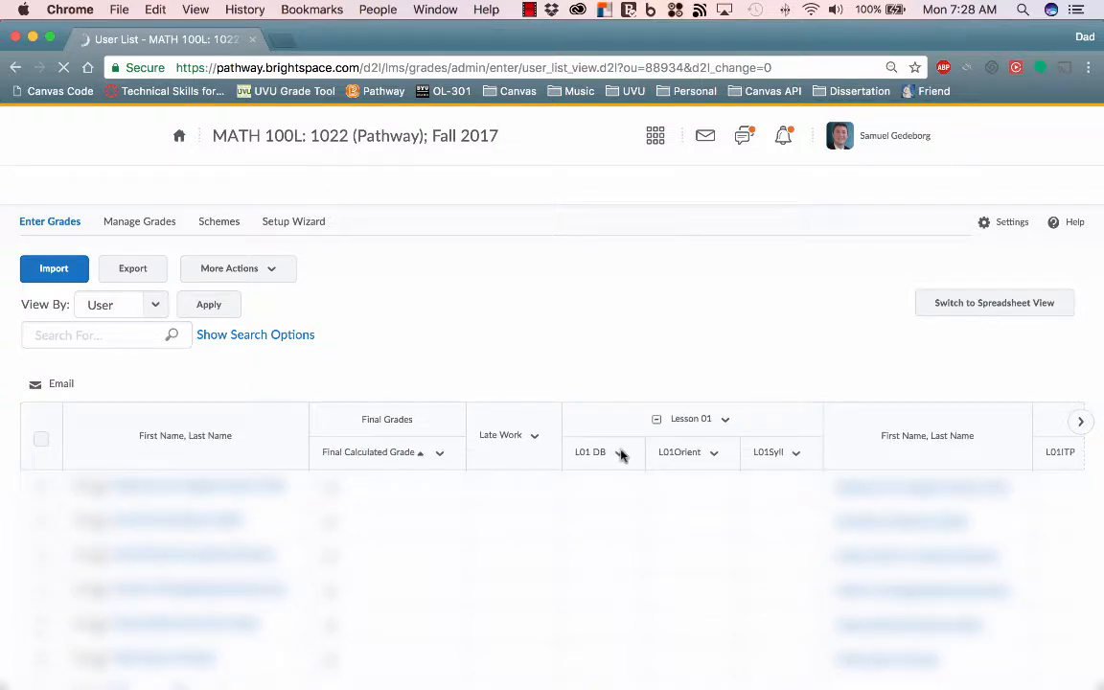
- Locate the L01 Report column in the Lesson 01 category and open its grade entry page
{"action": "scroll", "coordinate": [671, 474], "scroll_direction": "right", "scroll_amount": 10}
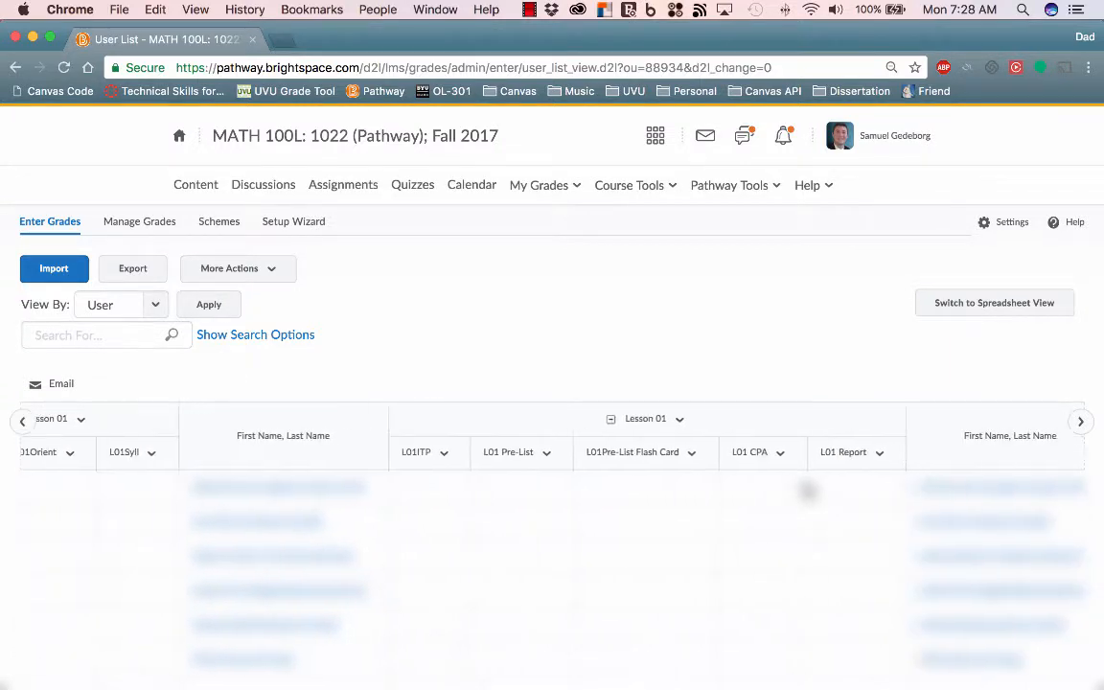
{"action": "scroll", "coordinate": [803, 488], "scroll_direction": "right", "scroll_amount": 1}
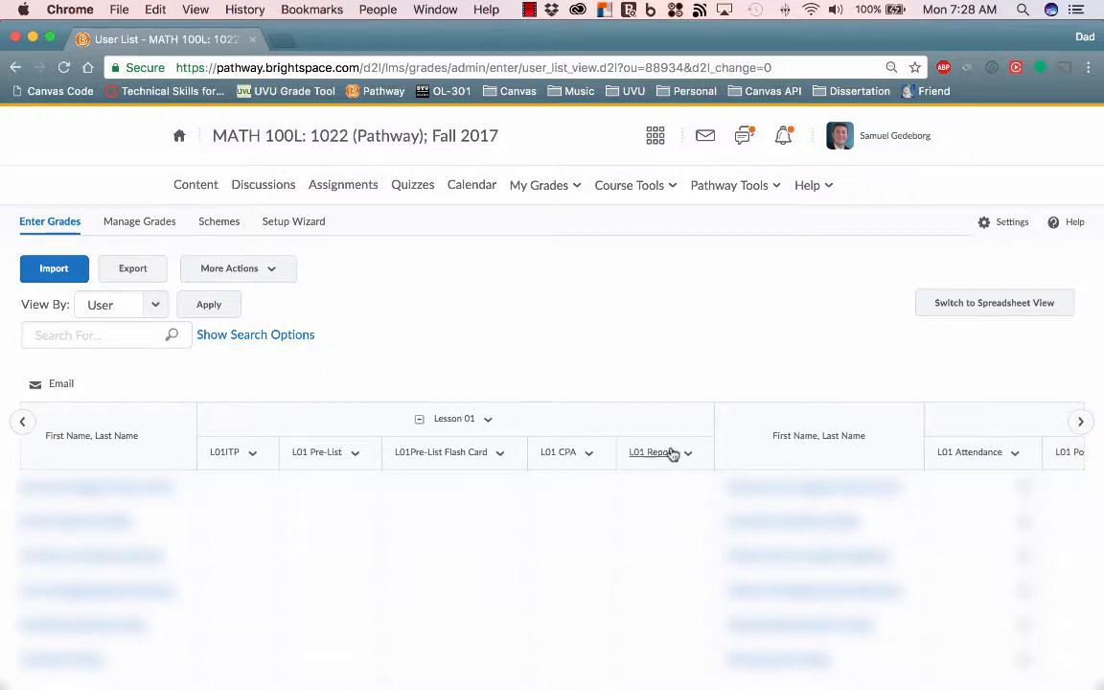
{"action": "left_click", "coordinate": [690, 455]}
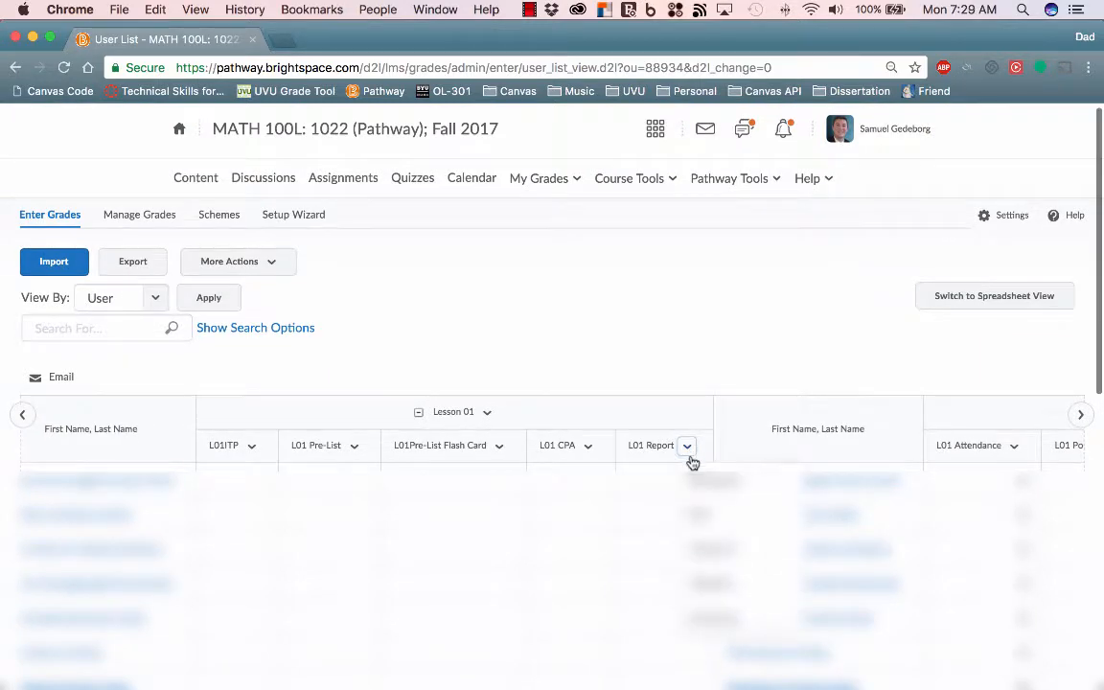
{"action": "left_click", "coordinate": [713, 552]}
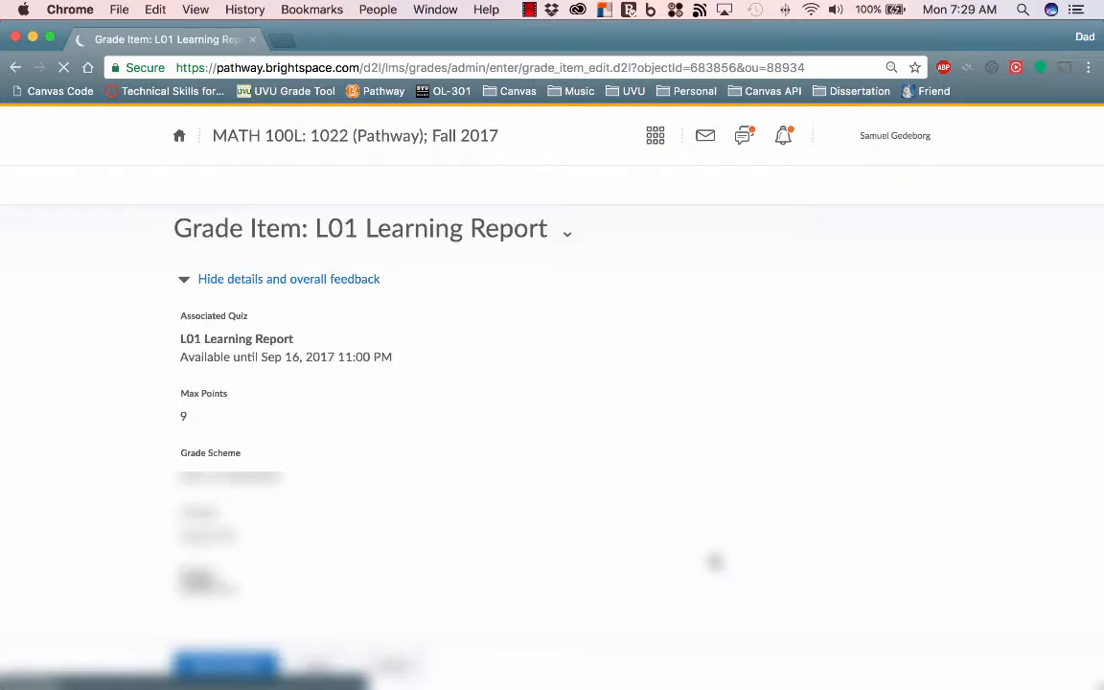
- Examine the users-per-page options for the L01 Learning Report user list and keep the current choice
{"action": "scroll", "coordinate": [710, 558], "scroll_direction": "down", "scroll_amount": 5}
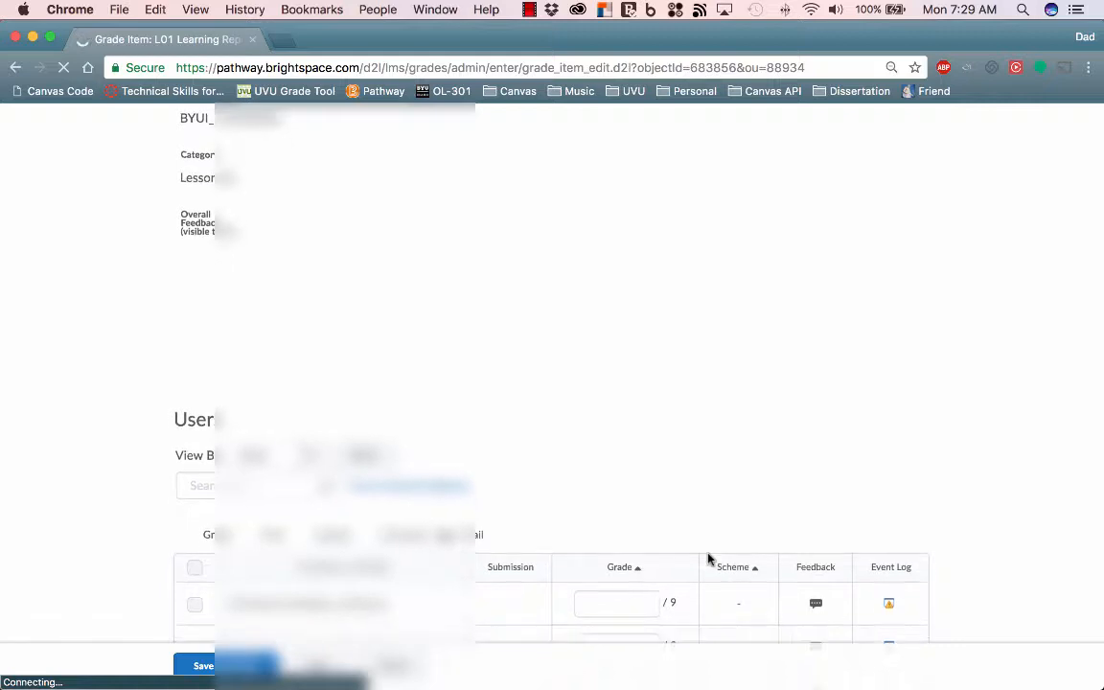
{"action": "scroll", "coordinate": [709, 559], "scroll_direction": "down", "scroll_amount": 10}
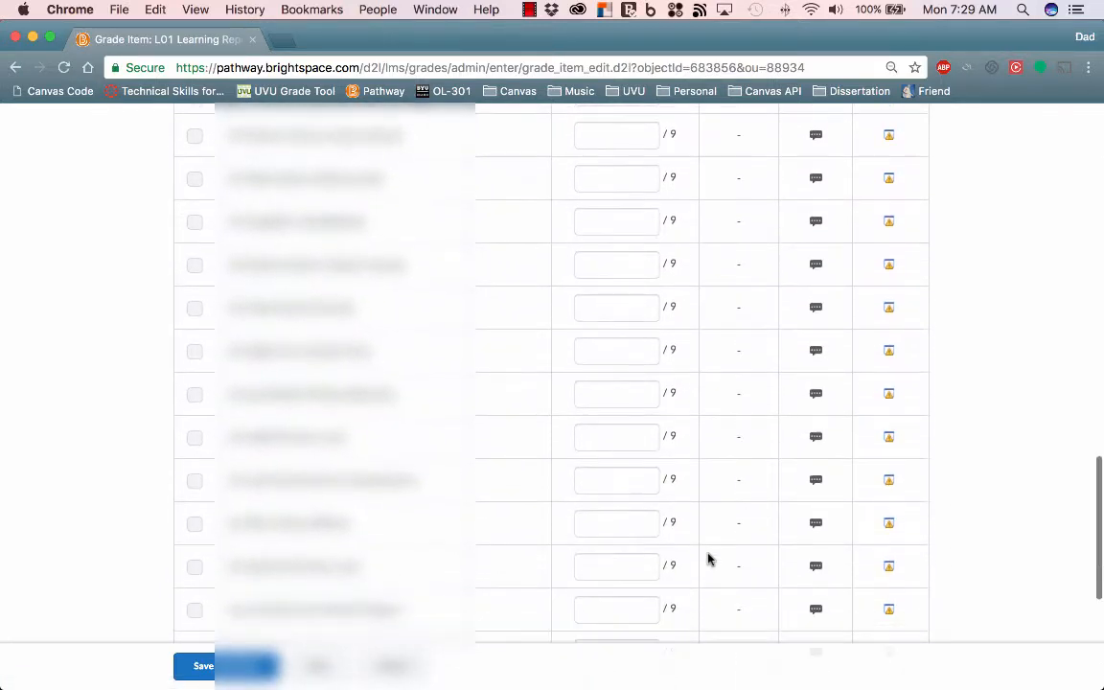
{"action": "scroll", "coordinate": [709, 559], "scroll_direction": "down", "scroll_amount": 3}
{"action": "left_click", "coordinate": [806, 598]}
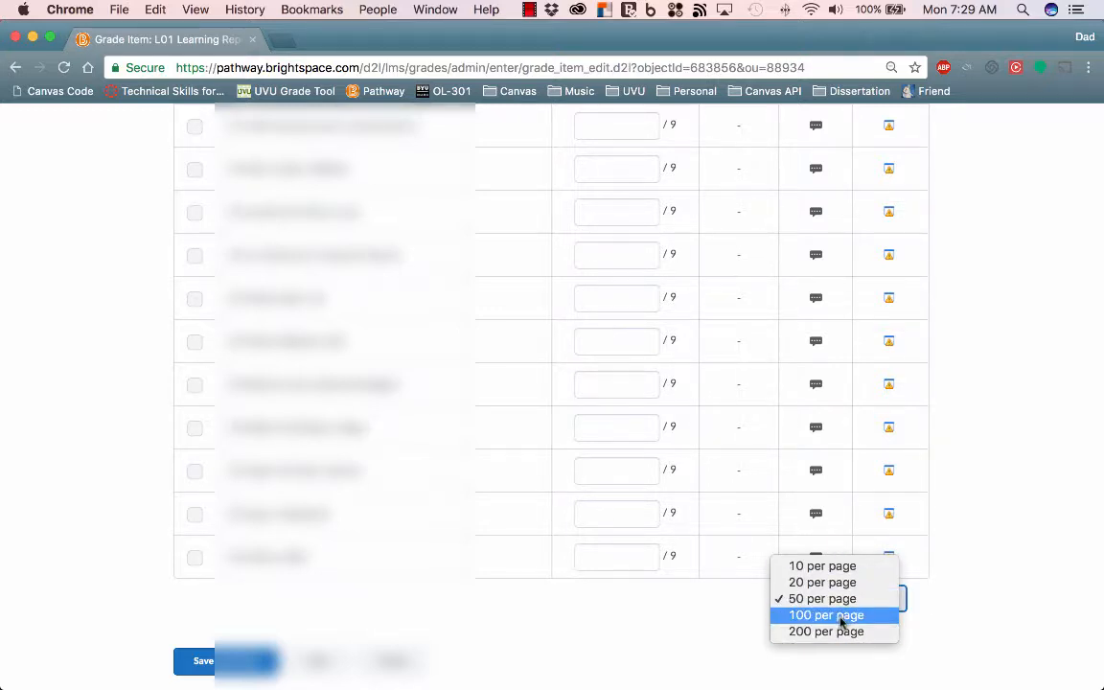
{"action": "left_click", "coordinate": [710, 625]}
- Examine the grade fields, schemes and feedback entries for the L01 Learning Report users, and return to the Enter Grades list
{"action": "scroll", "coordinate": [628, 409], "scroll_direction": "up", "scroll_amount": 6}
{"action": "scroll", "coordinate": [623, 407], "scroll_direction": "up", "scroll_amount": 5}
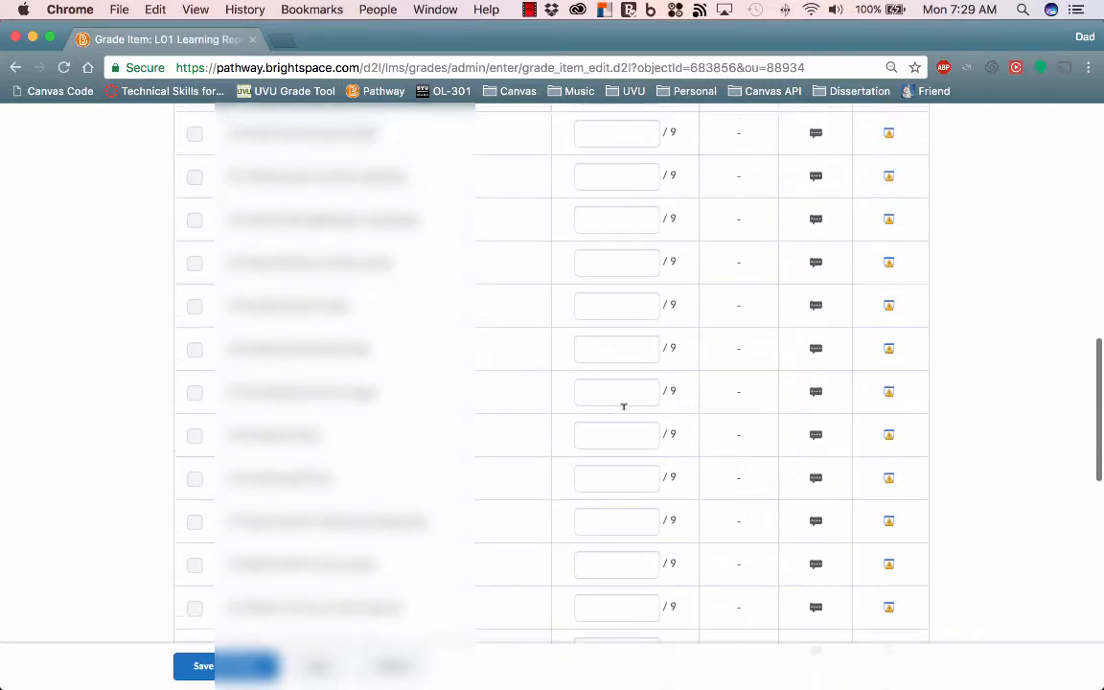
{"action": "left_click", "coordinate": [624, 433]}
{"action": "scroll", "coordinate": [623, 428], "scroll_direction": "down", "scroll_amount": 10}
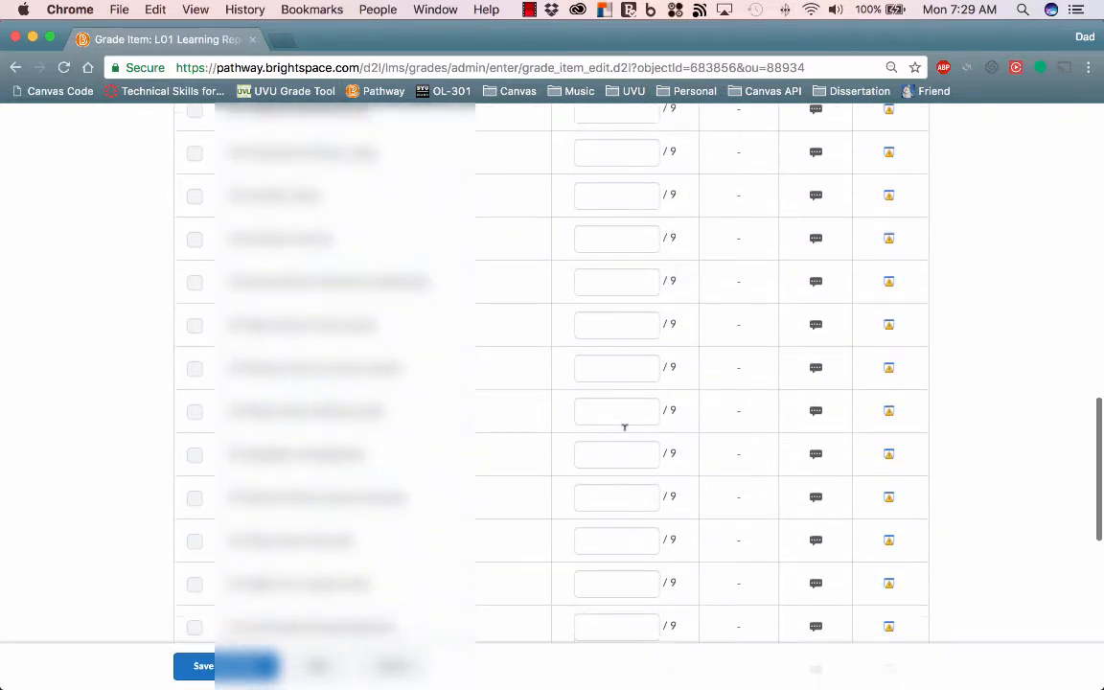
{"action": "scroll", "coordinate": [624, 428], "scroll_direction": "up", "scroll_amount": 12}
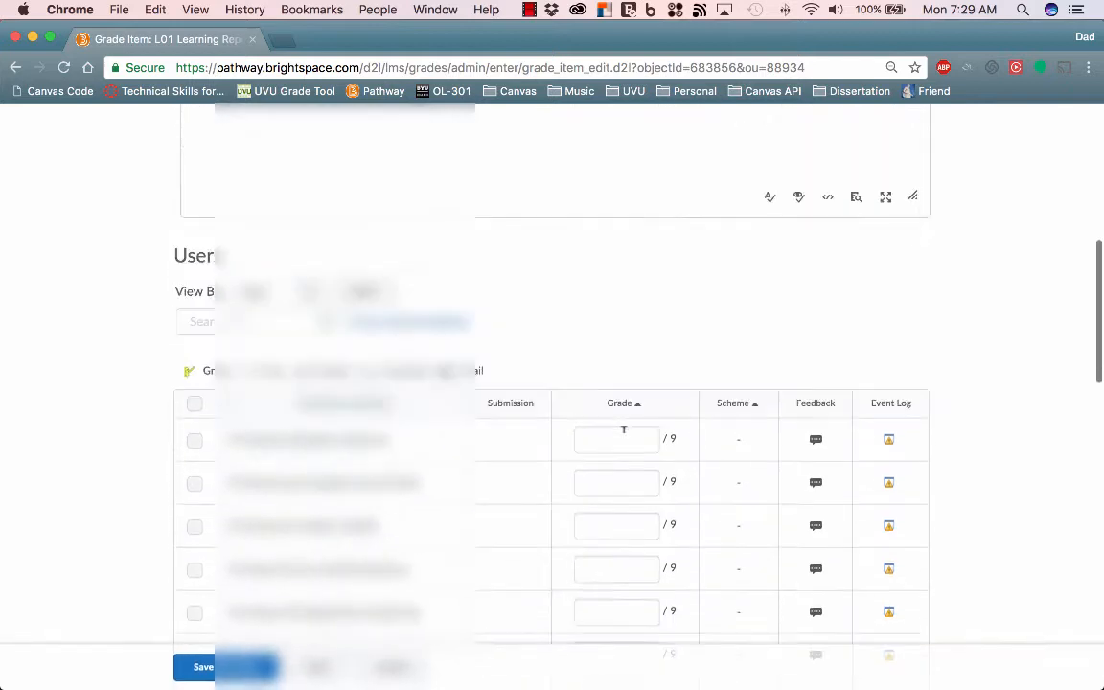
{"action": "scroll", "coordinate": [624, 433], "scroll_direction": "down", "scroll_amount": 6}
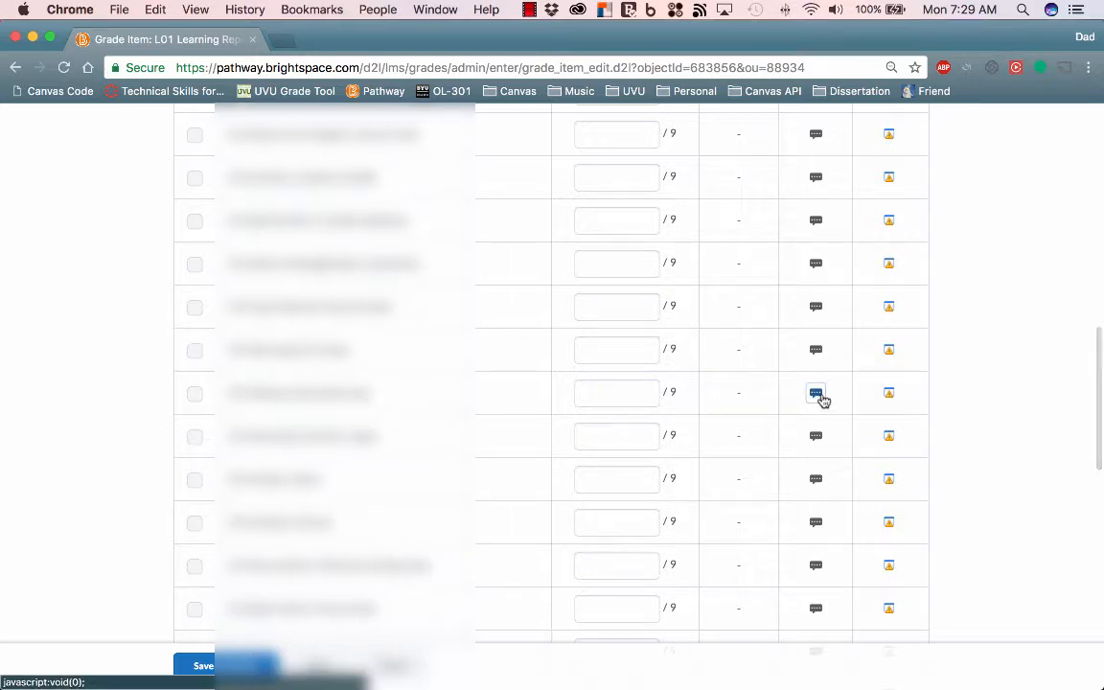
{"action": "left_click", "coordinate": [650, 381]}
{"action": "scroll", "coordinate": [649, 386], "scroll_direction": "up", "scroll_amount": 10}
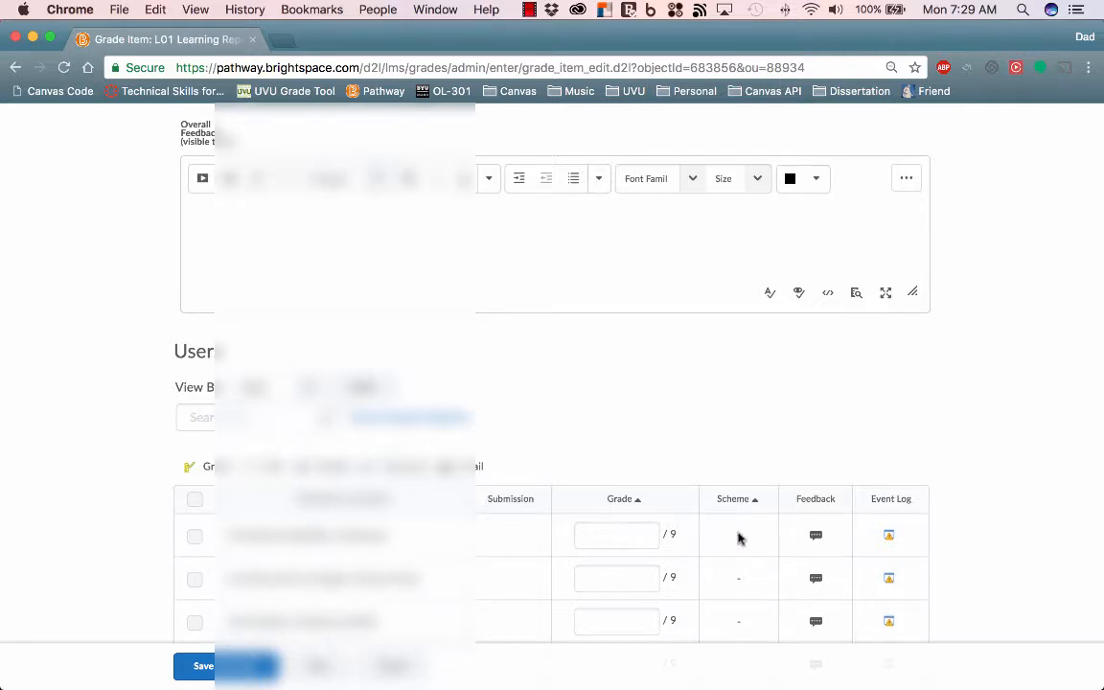
{"action": "scroll", "coordinate": [697, 570], "scroll_direction": "down", "scroll_amount": 10}
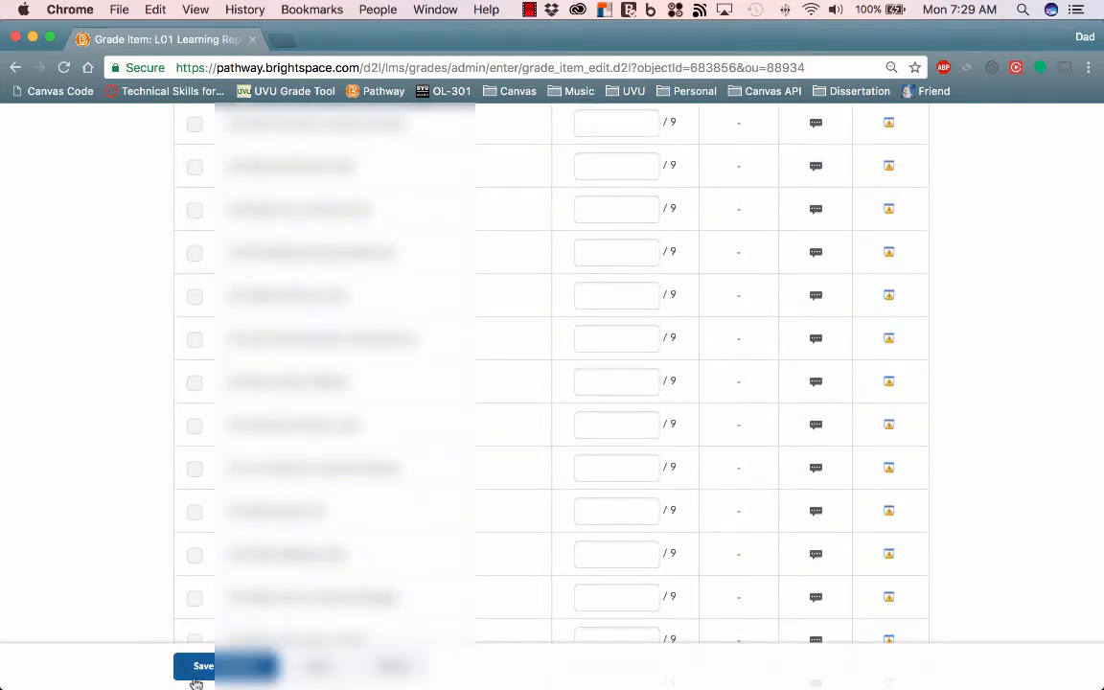
{"action": "left_click", "coordinate": [394, 667]}
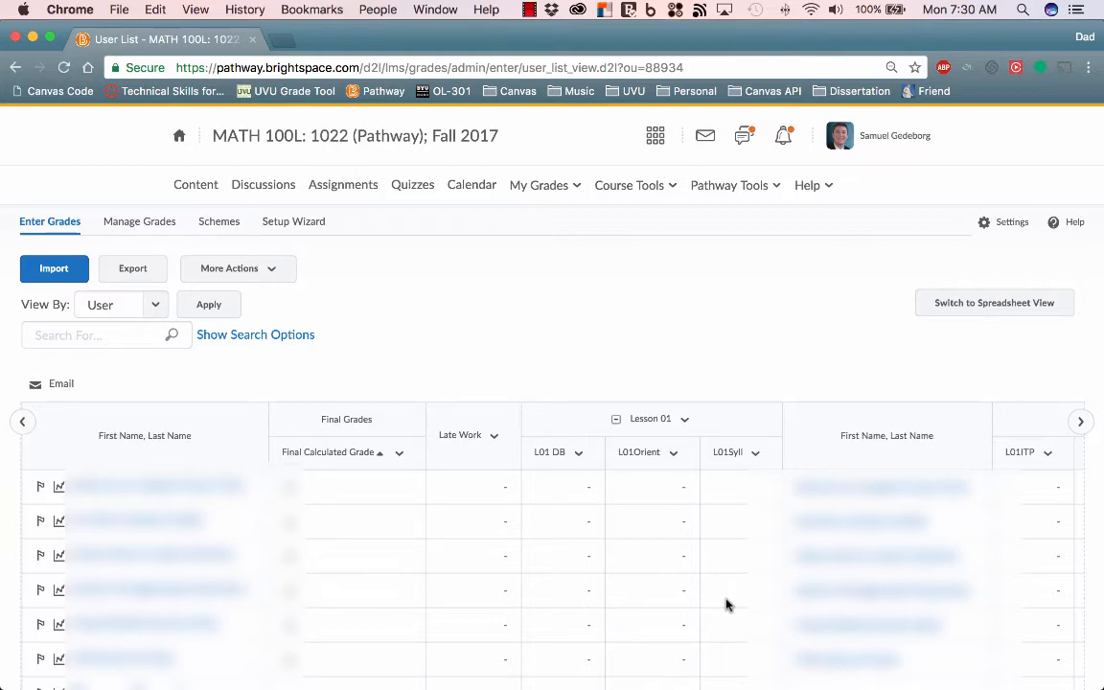
- Open the users-per-page choices for the class grade list
{"action": "scroll", "coordinate": [726, 604], "scroll_direction": "down", "scroll_amount": 5}
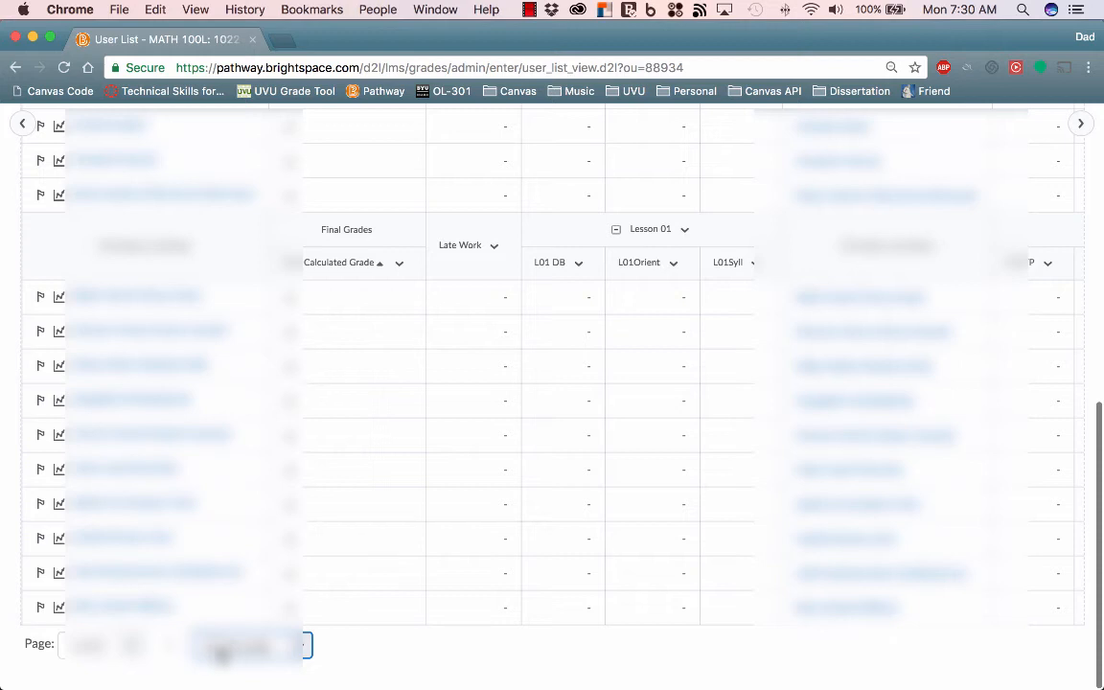
{"action": "left_click", "coordinate": [226, 654]}
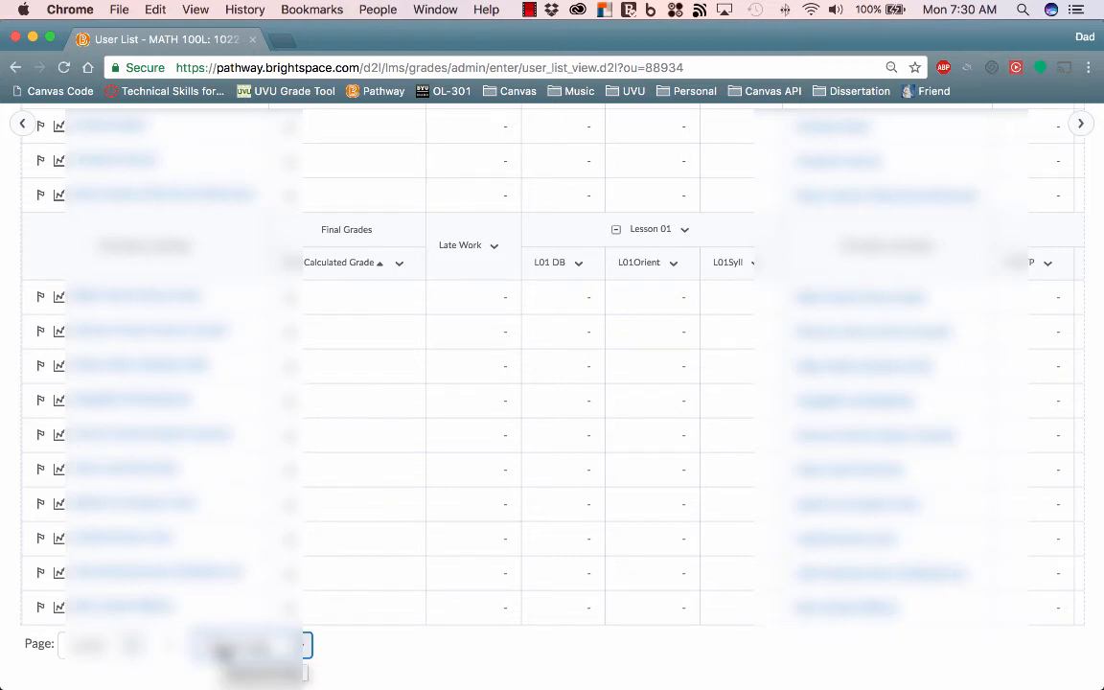